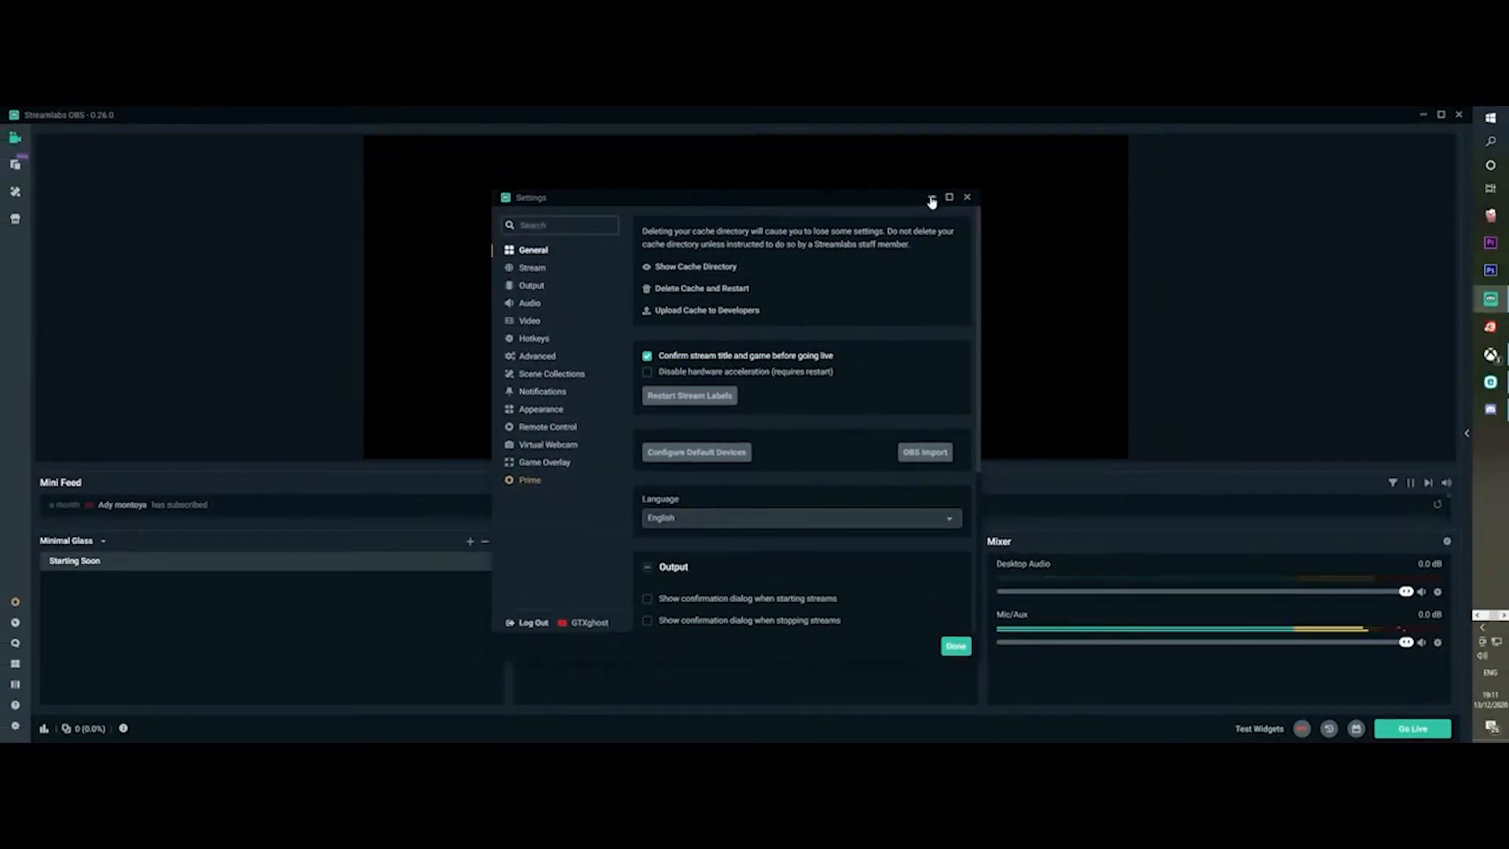
Minimize the settings window, open the scene themes library and search it for "free"
left_click(931, 200)
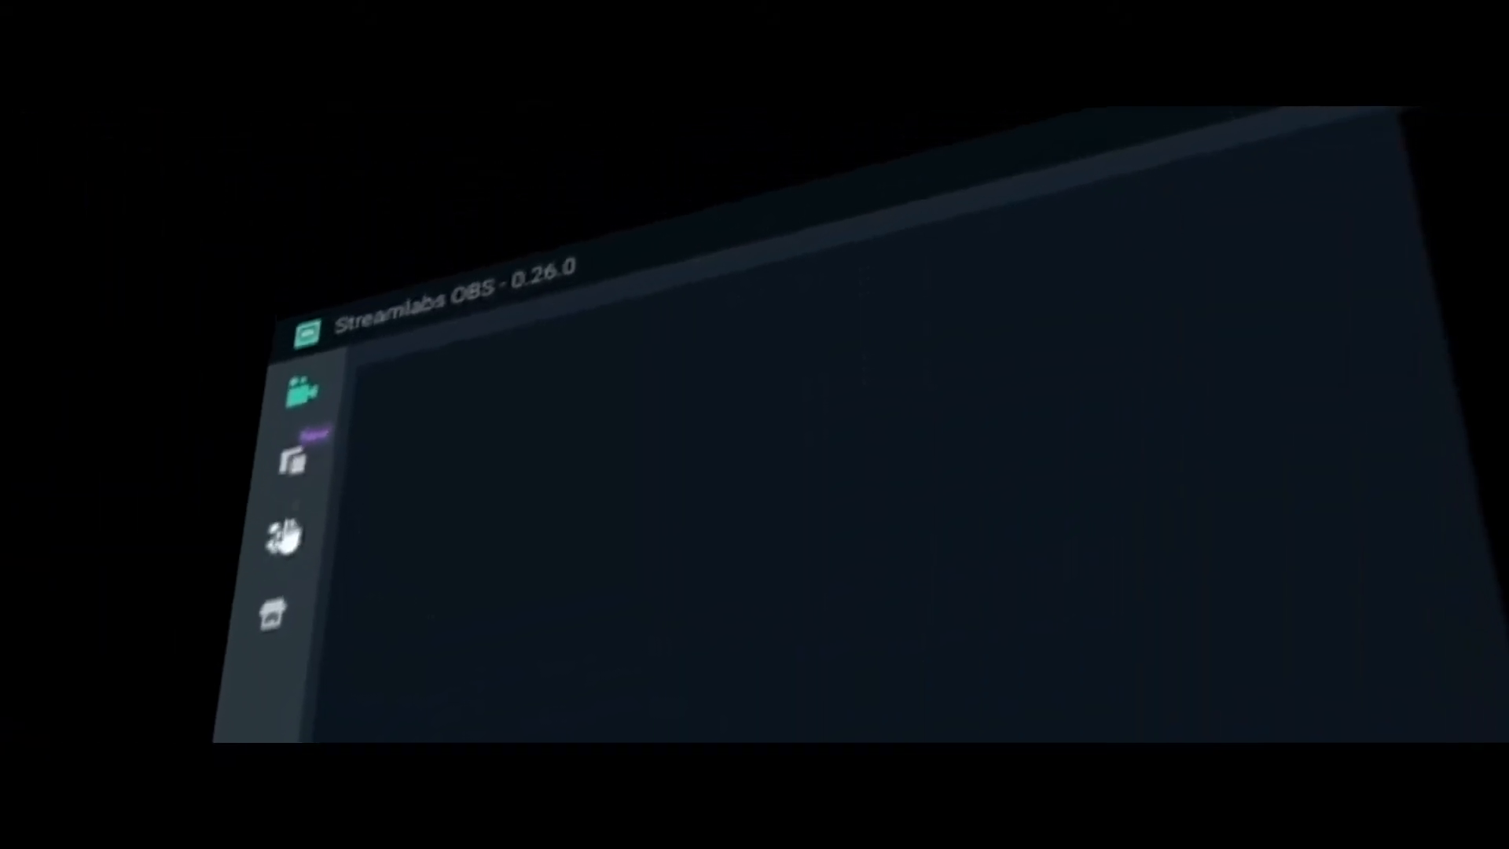
left_click(284, 537)
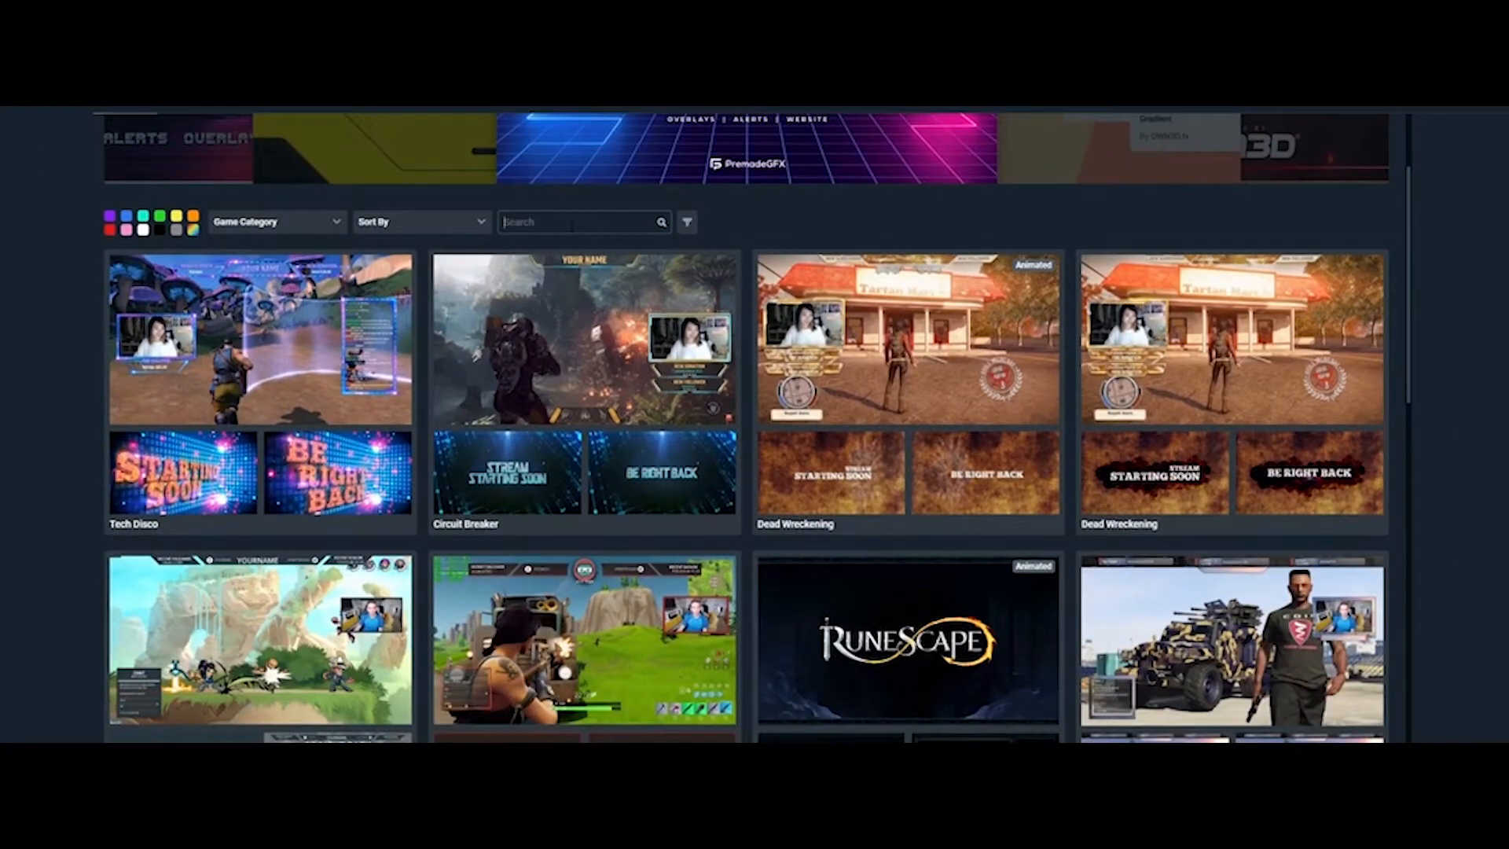
left_click(571, 226)
type("free")
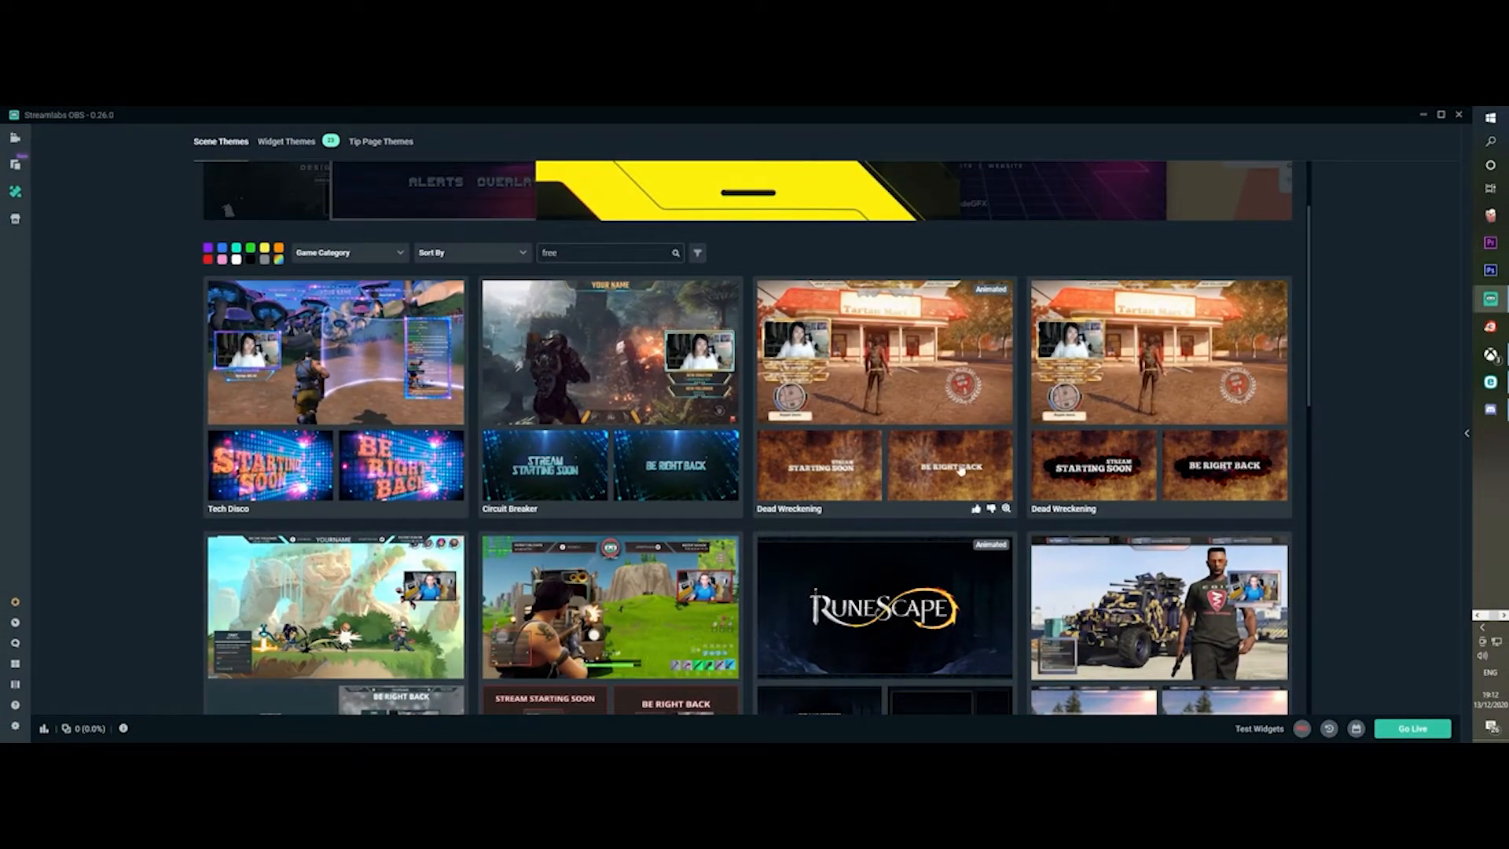
Find the Hint of Orange scene theme, look over its included scenes and install the overlay
scroll(817, 613, "down", 5)
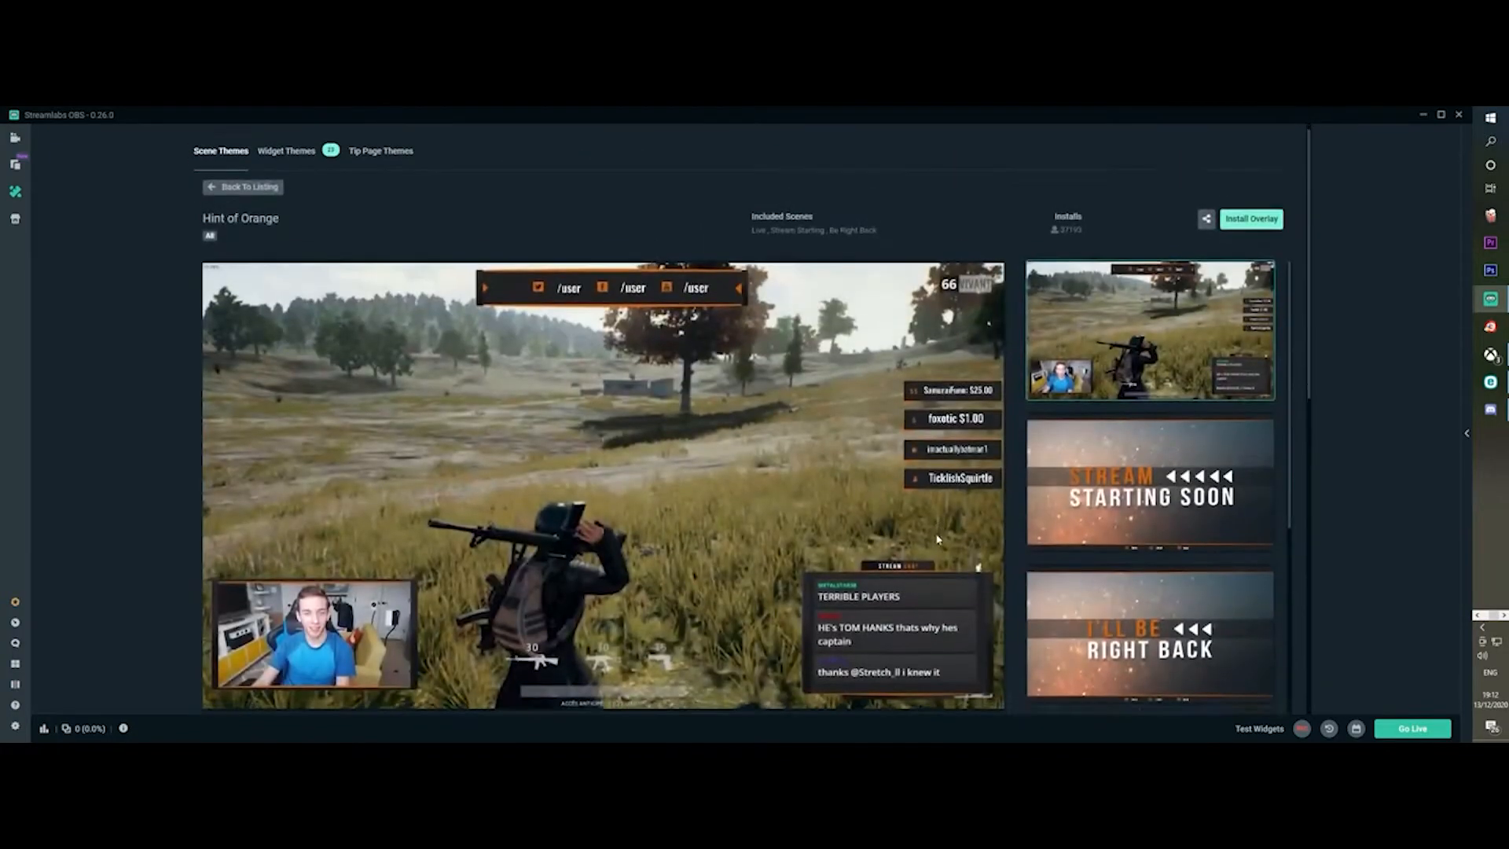
scroll(937, 539, "down", 3)
scroll(937, 539, "up", 4)
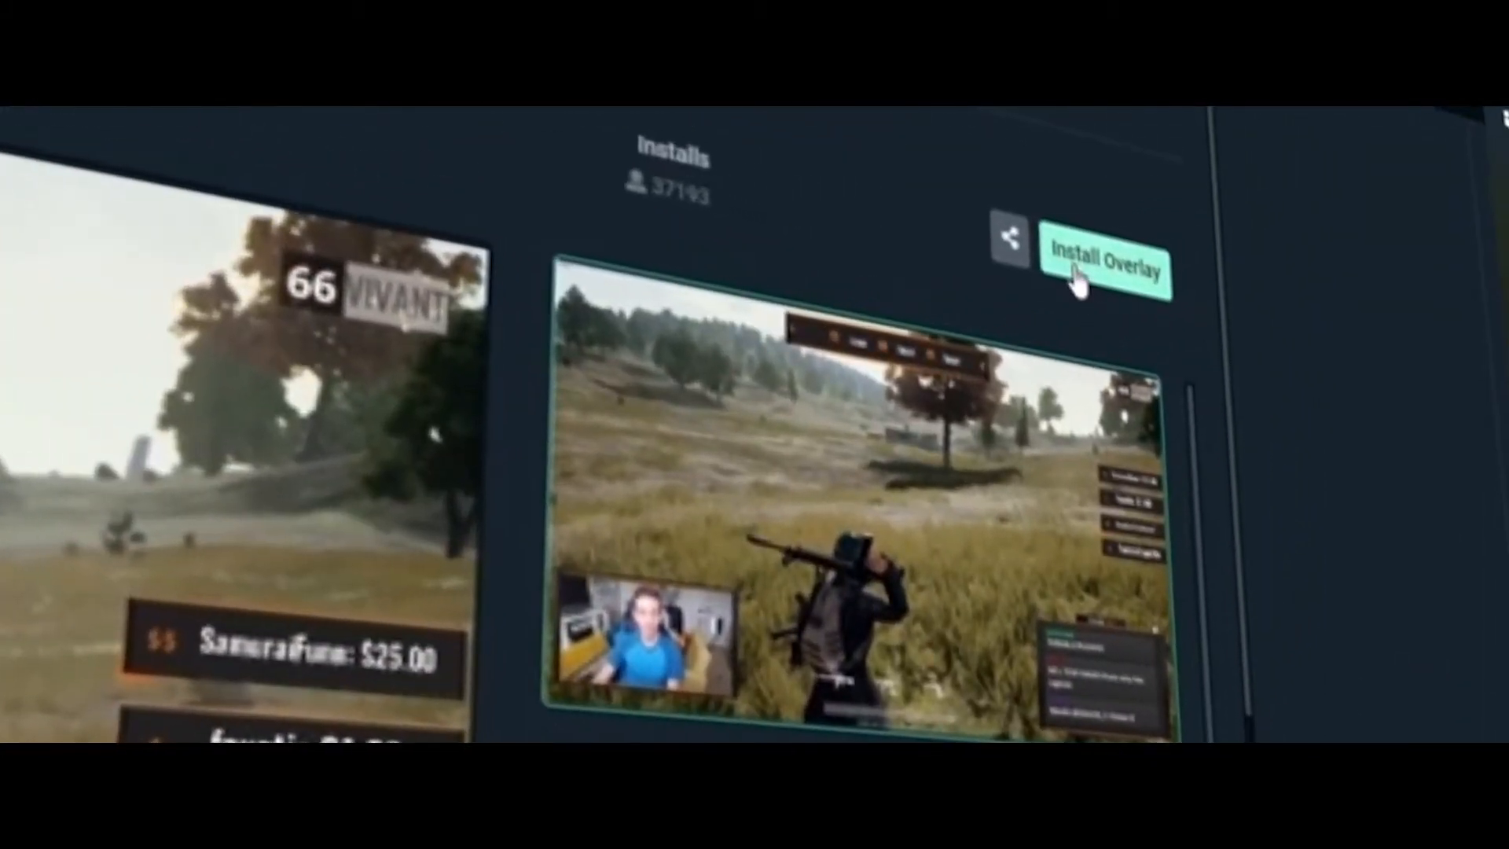
left_click(1077, 271)
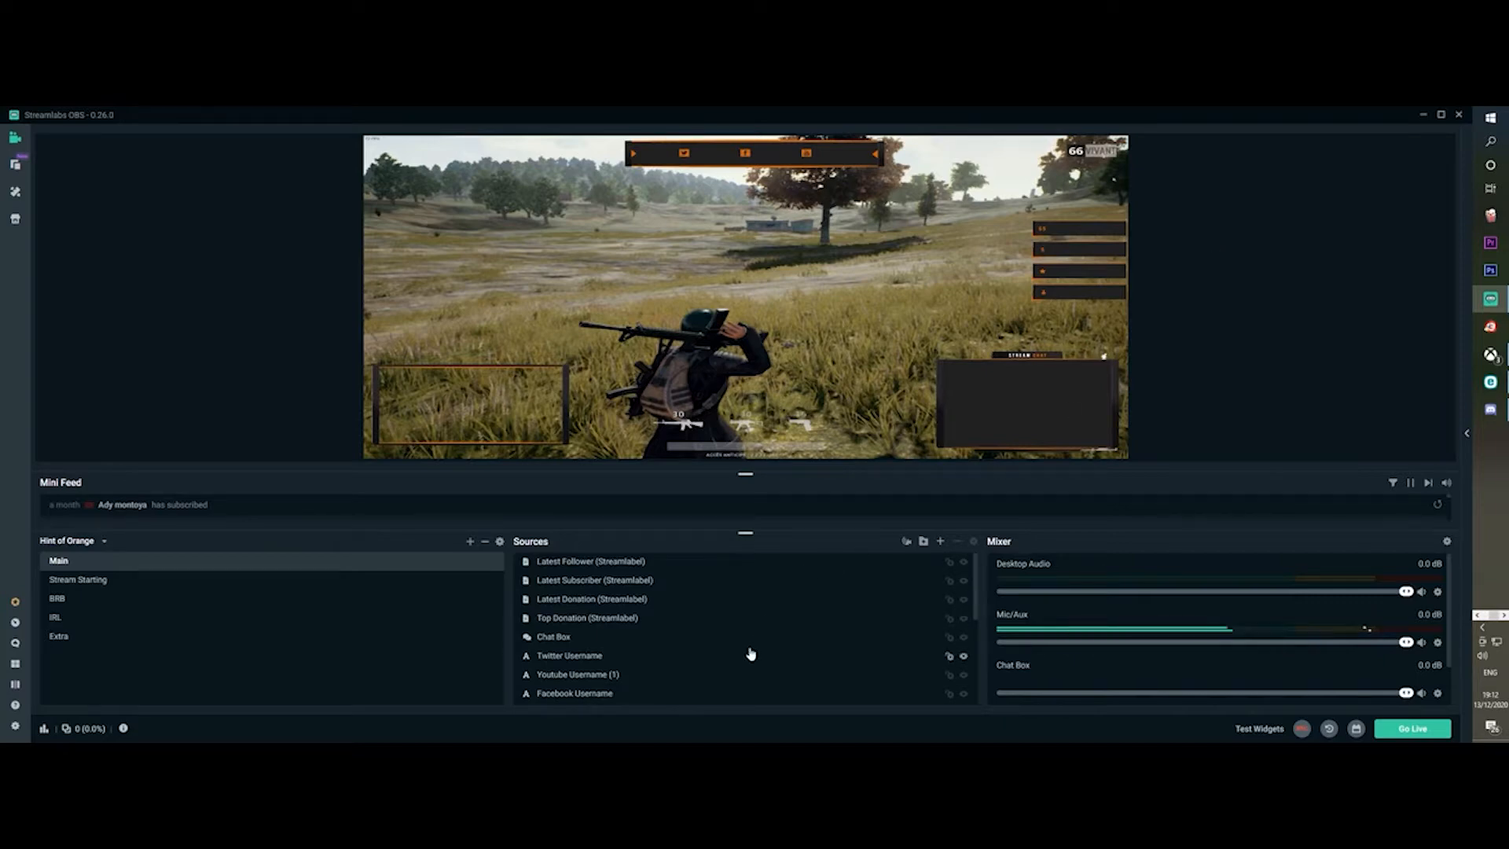
Delete the Background (DELETE ME) source from the Main scene and confirm the removal
scroll(739, 644, "down", 5)
left_click(602, 708)
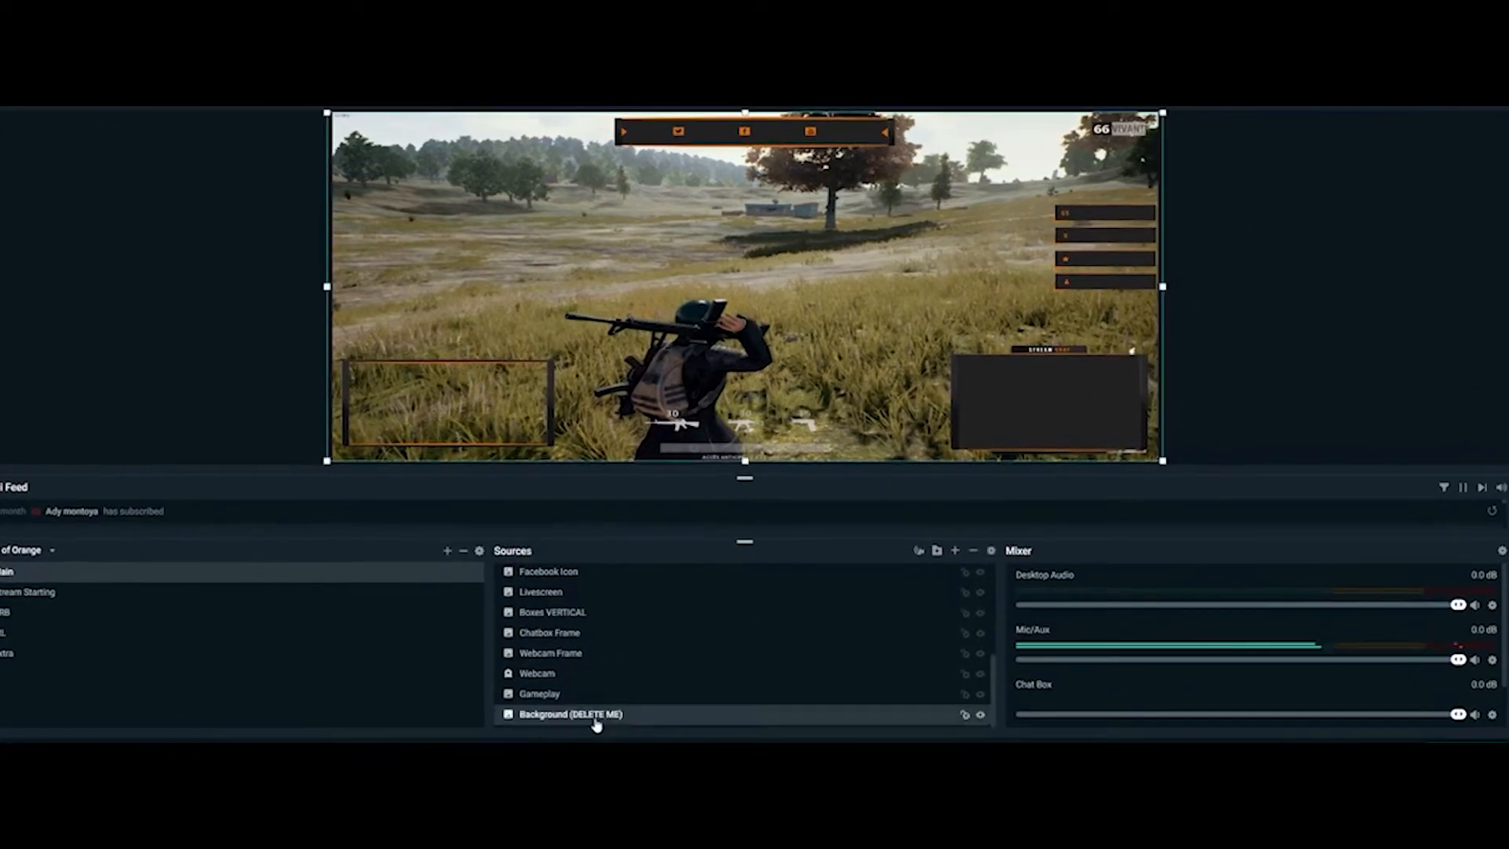
key("Delete")
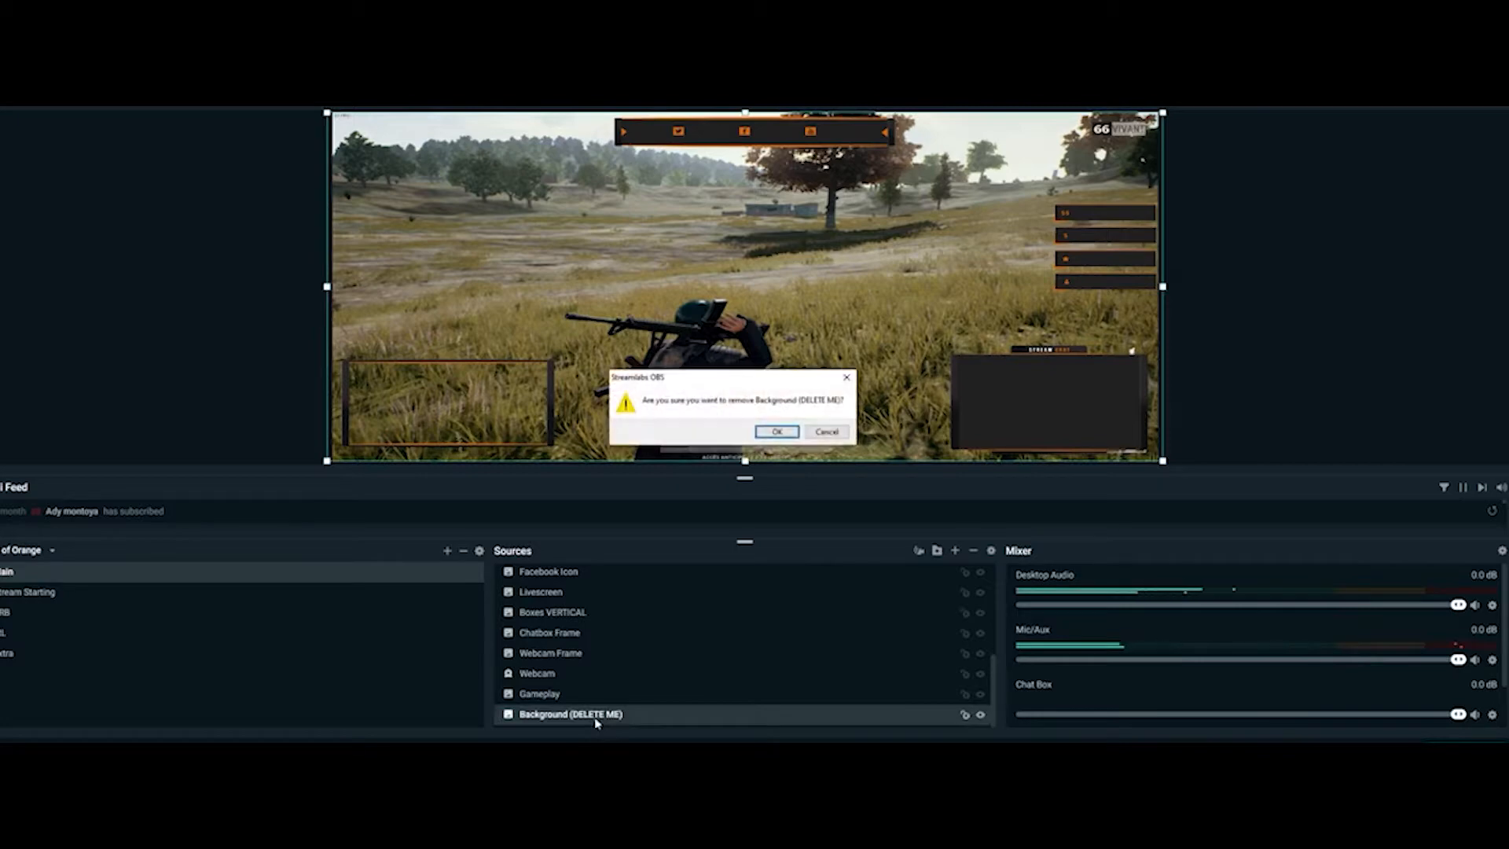
key("Return")
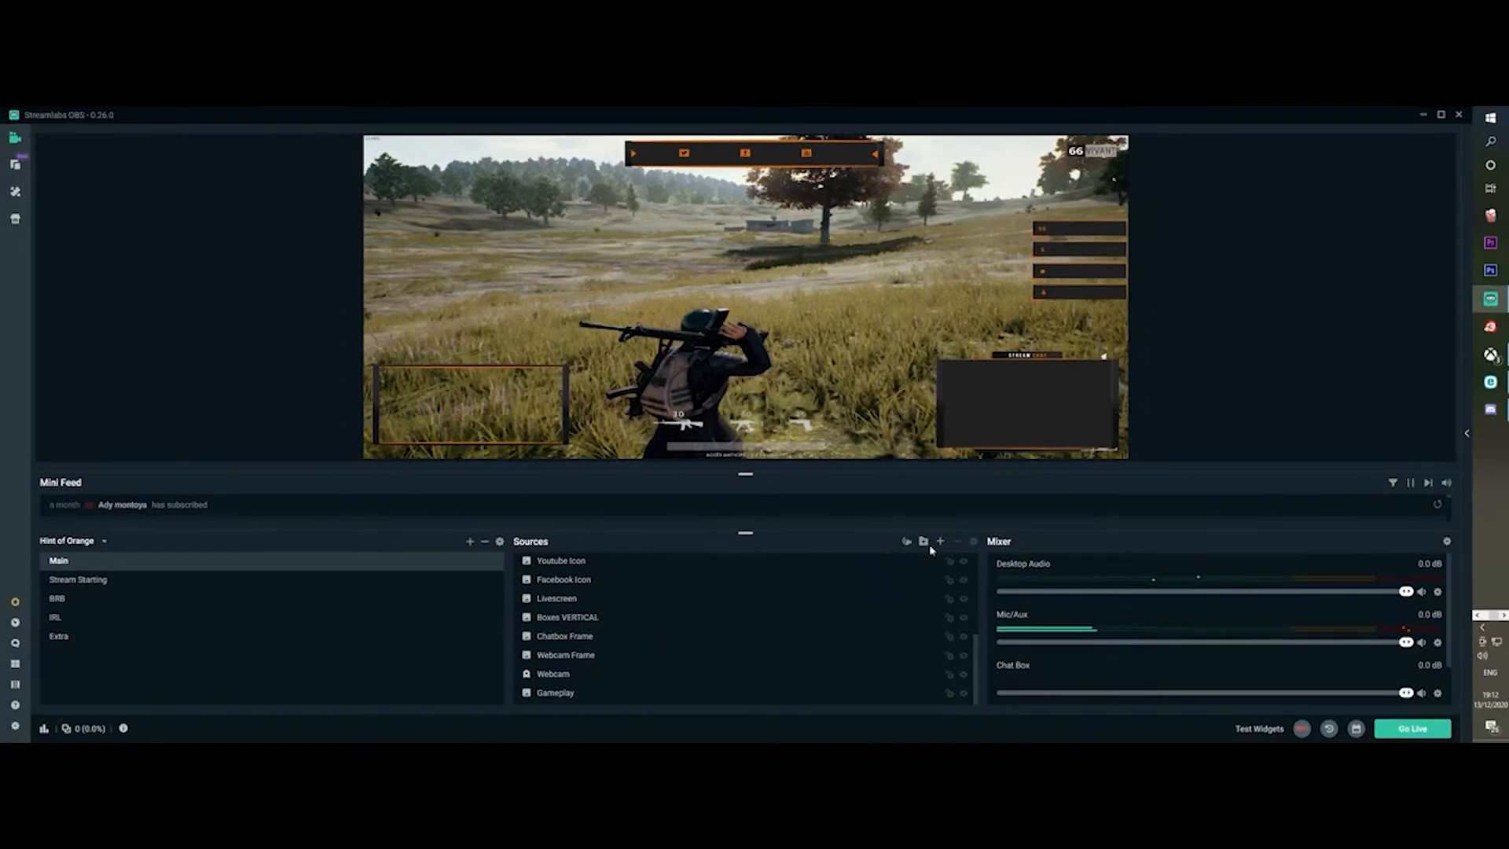
Add a Game Capture source to the Main scene and move it to the end of the source order
left_click(939, 542)
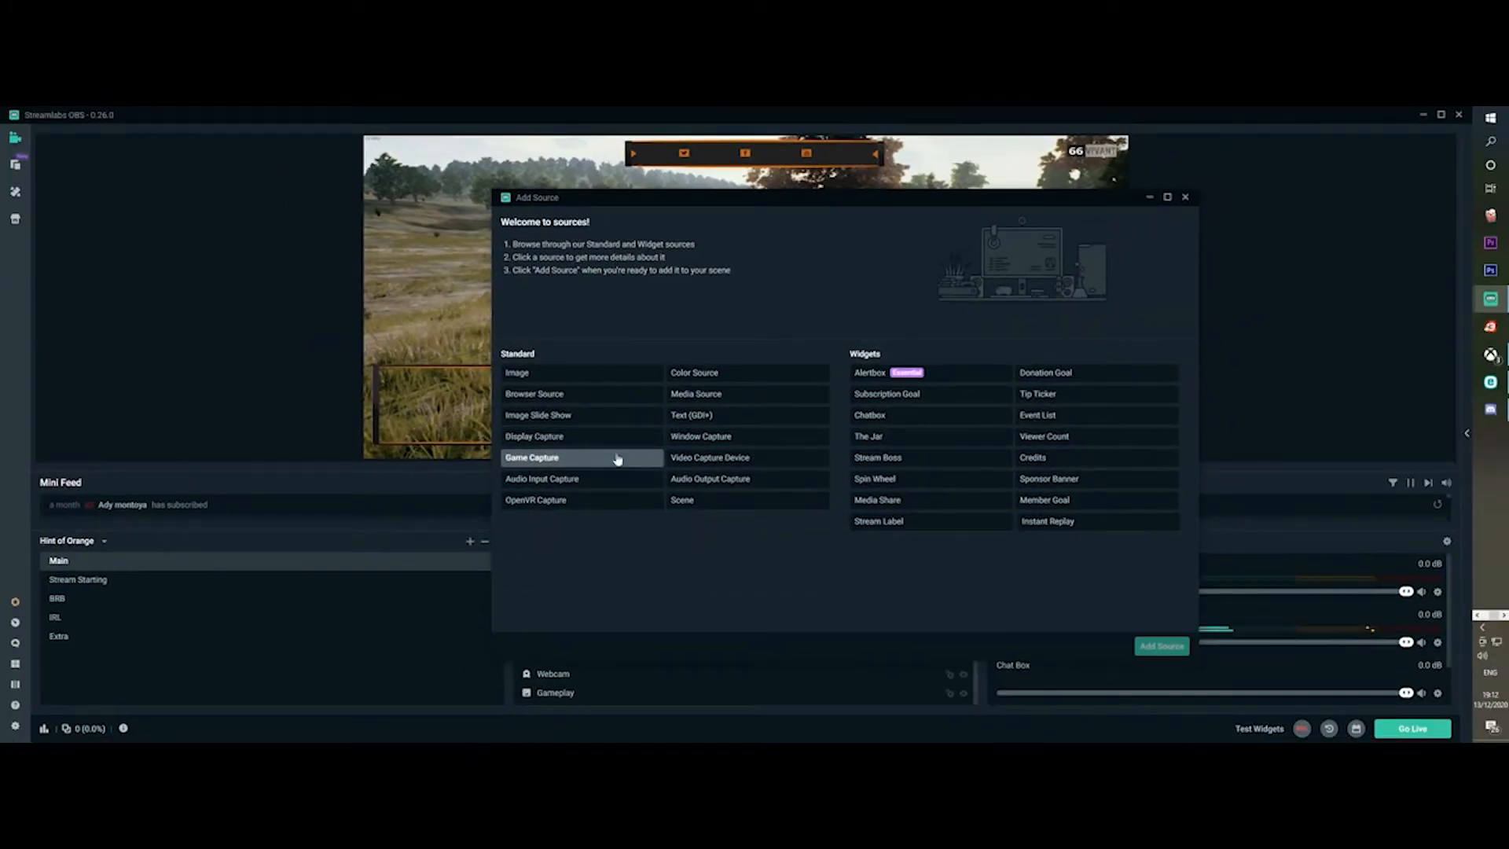
left_click(618, 459)
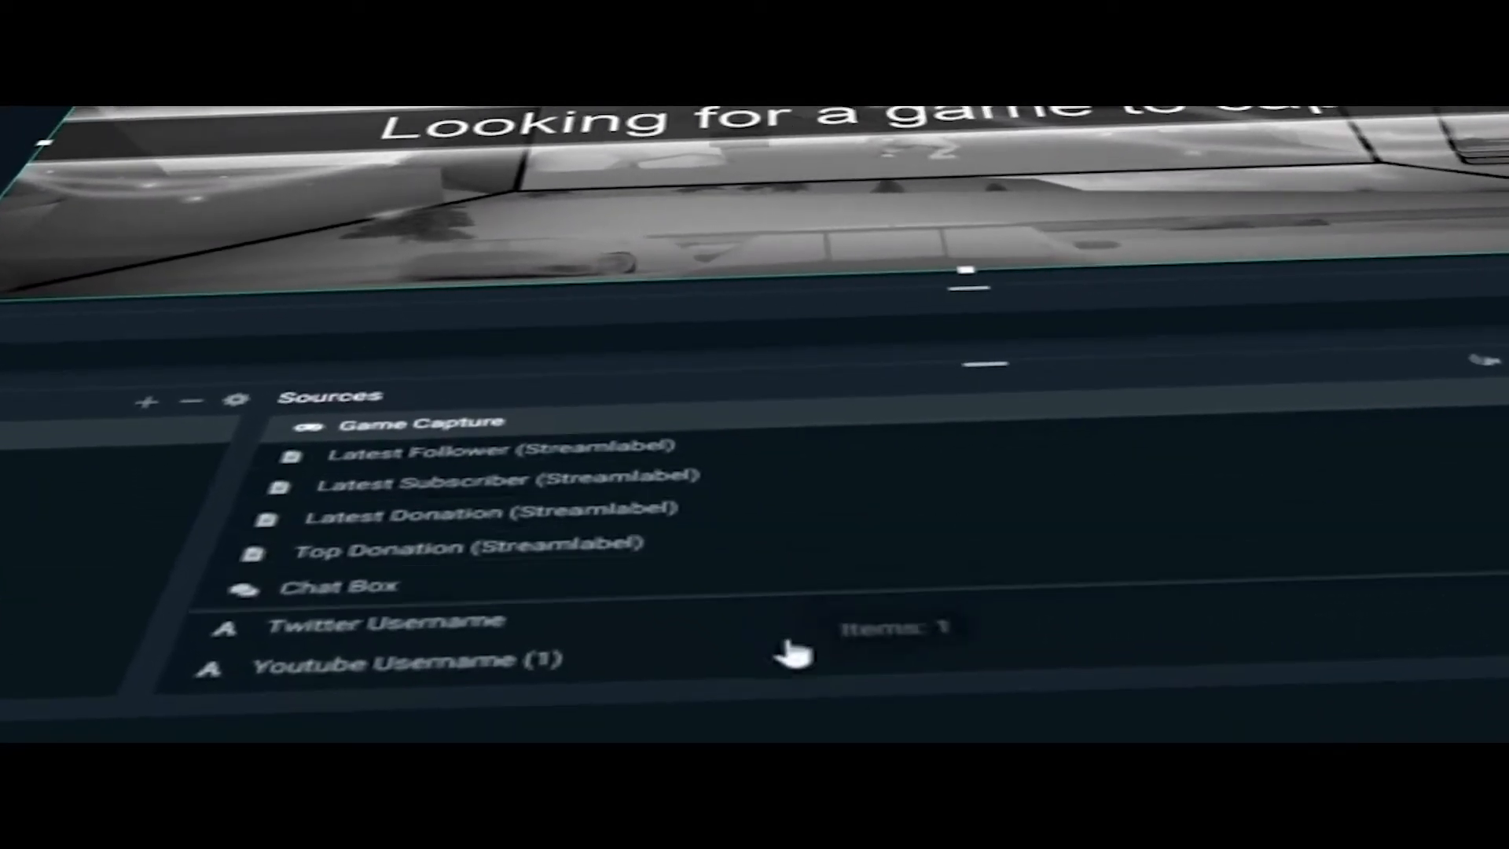
scroll(798, 664, "down", 5)
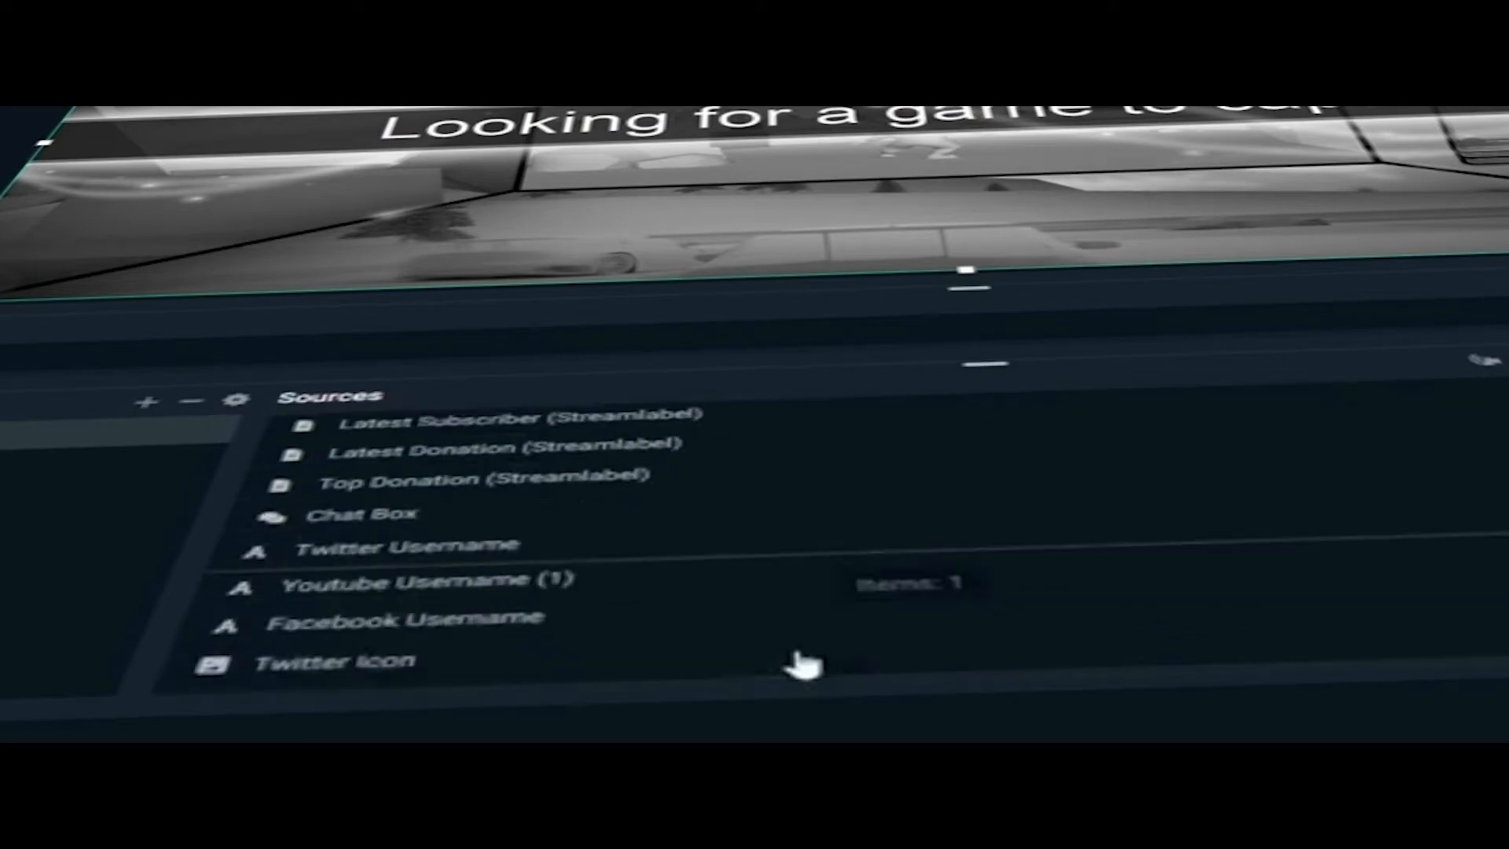
scroll(814, 699, "down", 1)
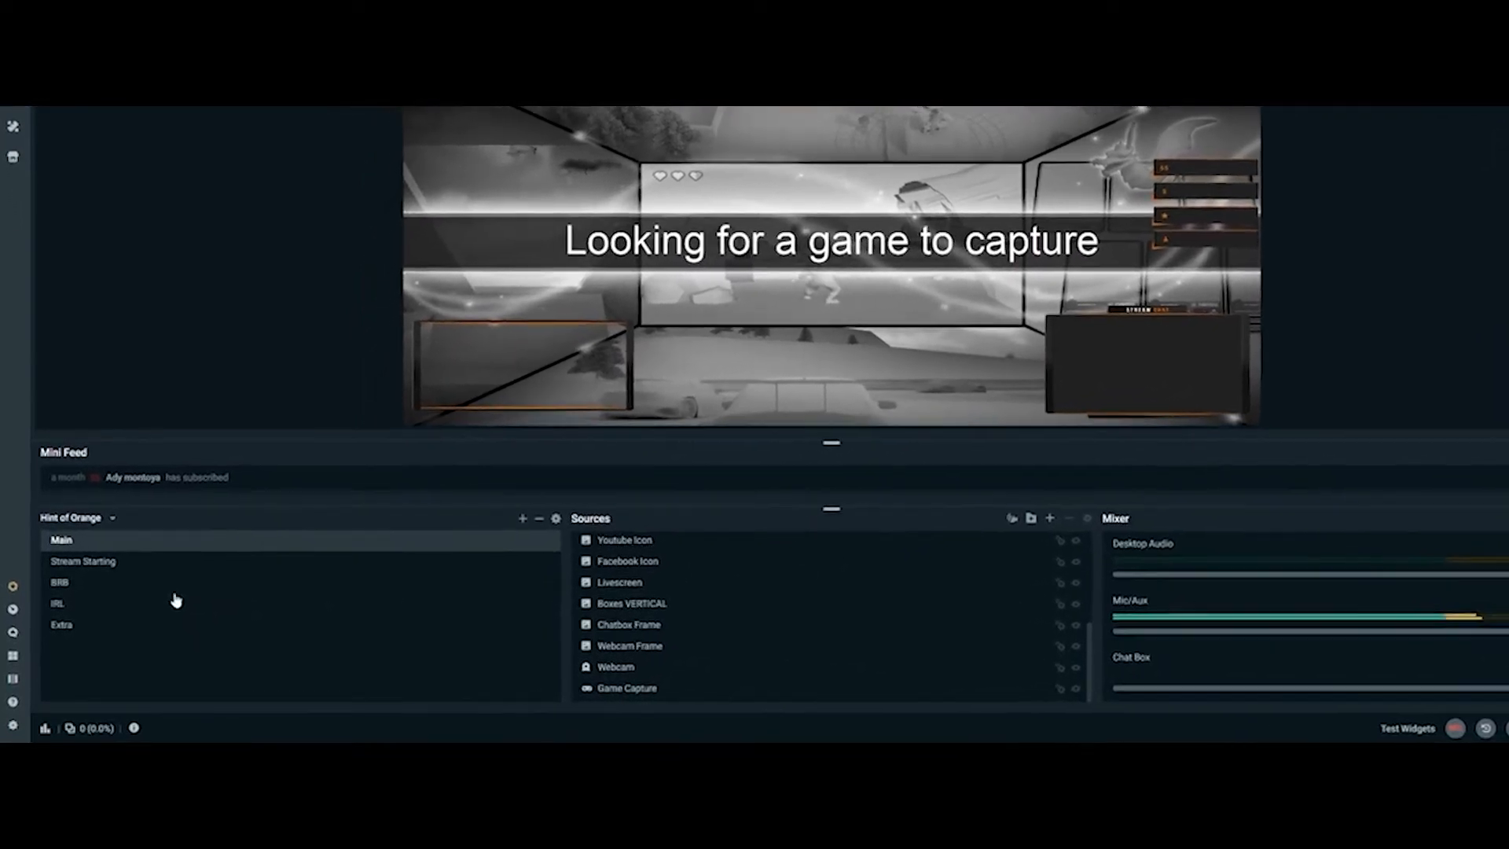
Preview the Stream Starting, BRB, IRL and Extra scenes and return to the Main scene
left_click(107, 560)
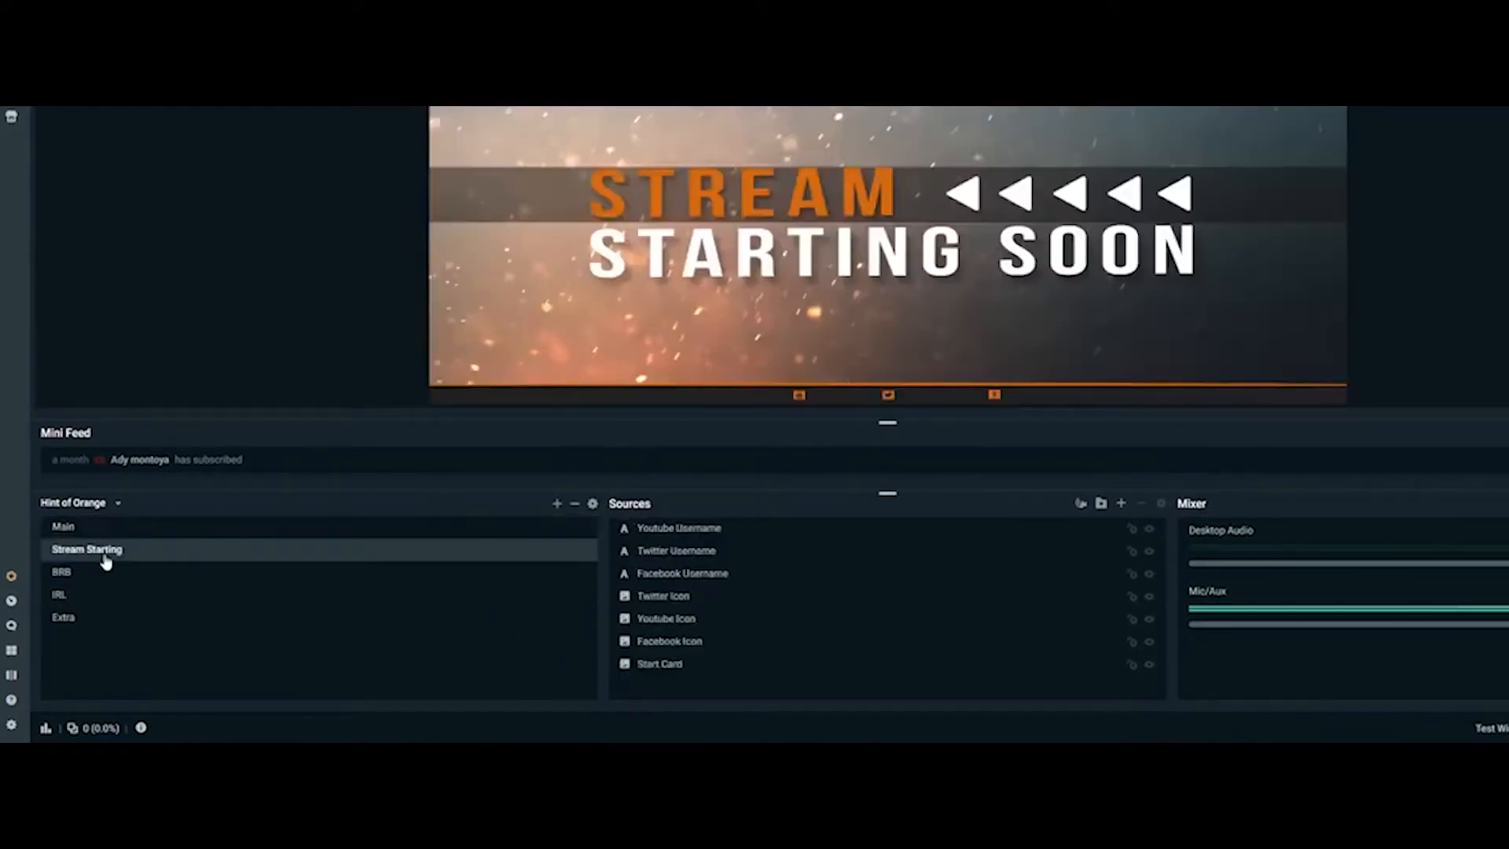
left_click(83, 573)
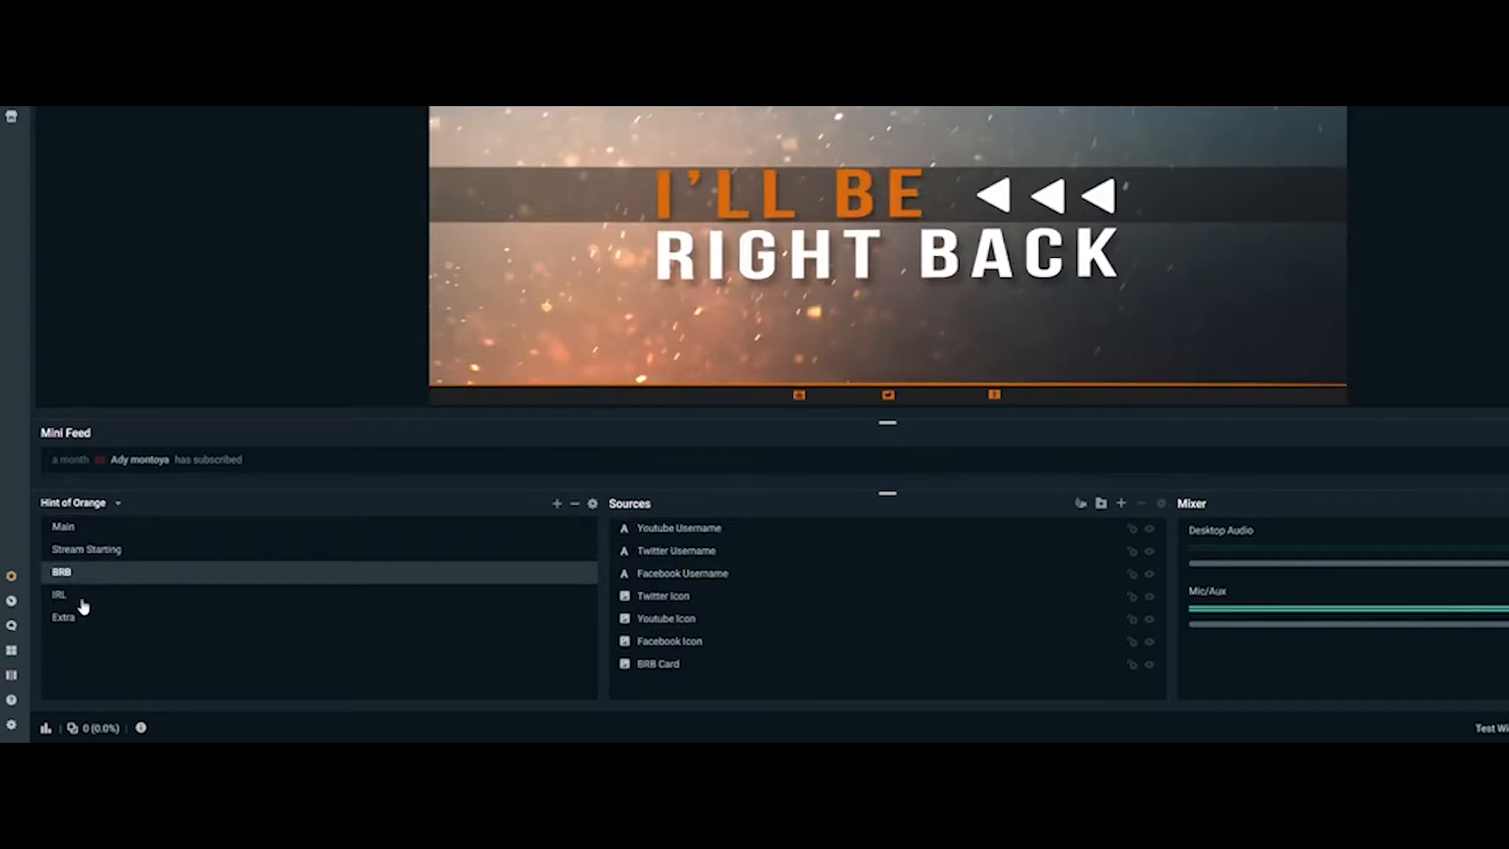
left_click(77, 599)
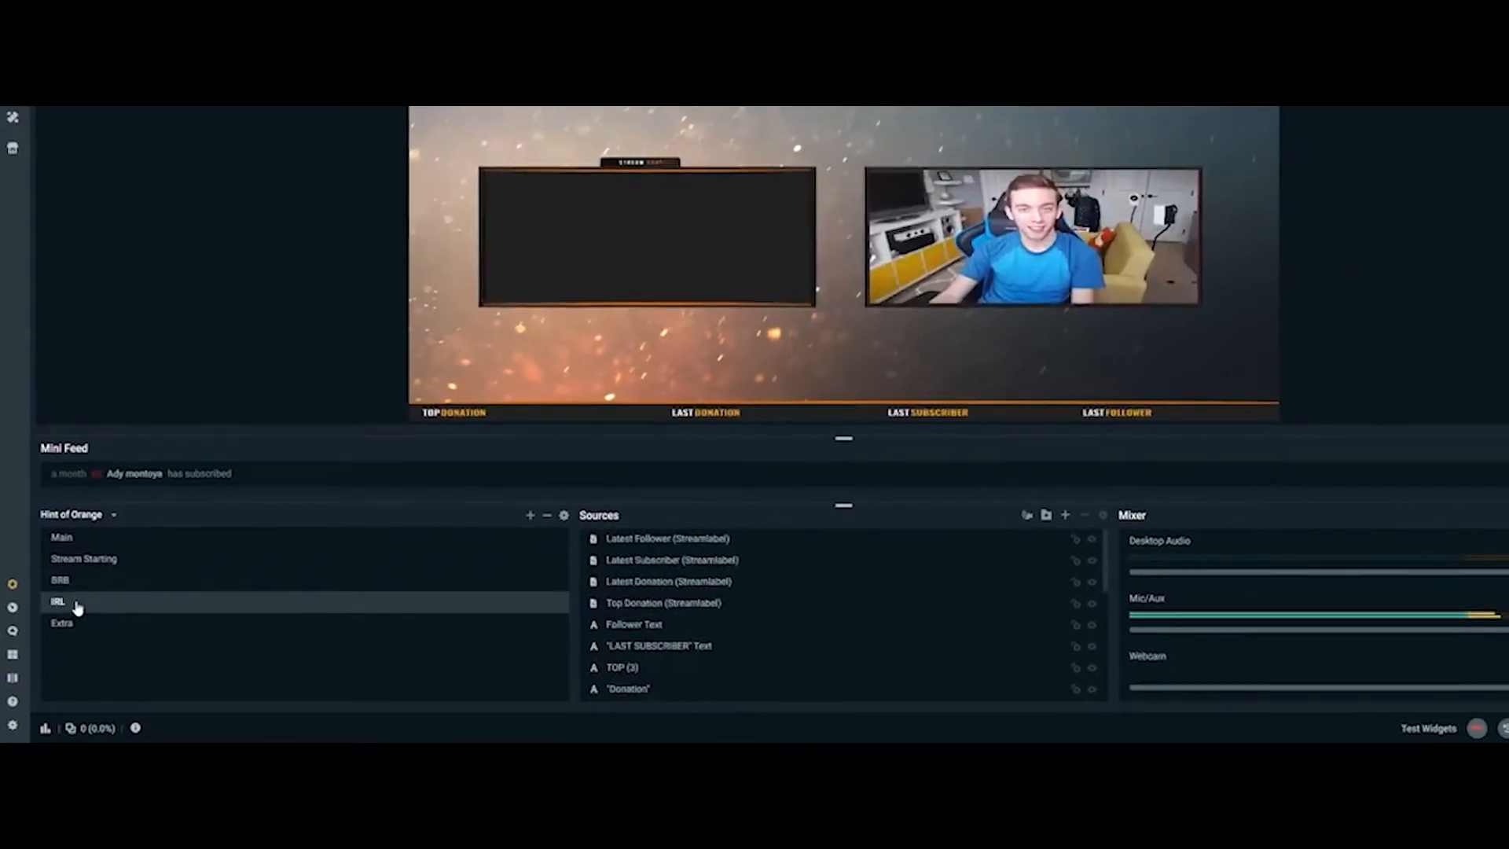
left_click(77, 624)
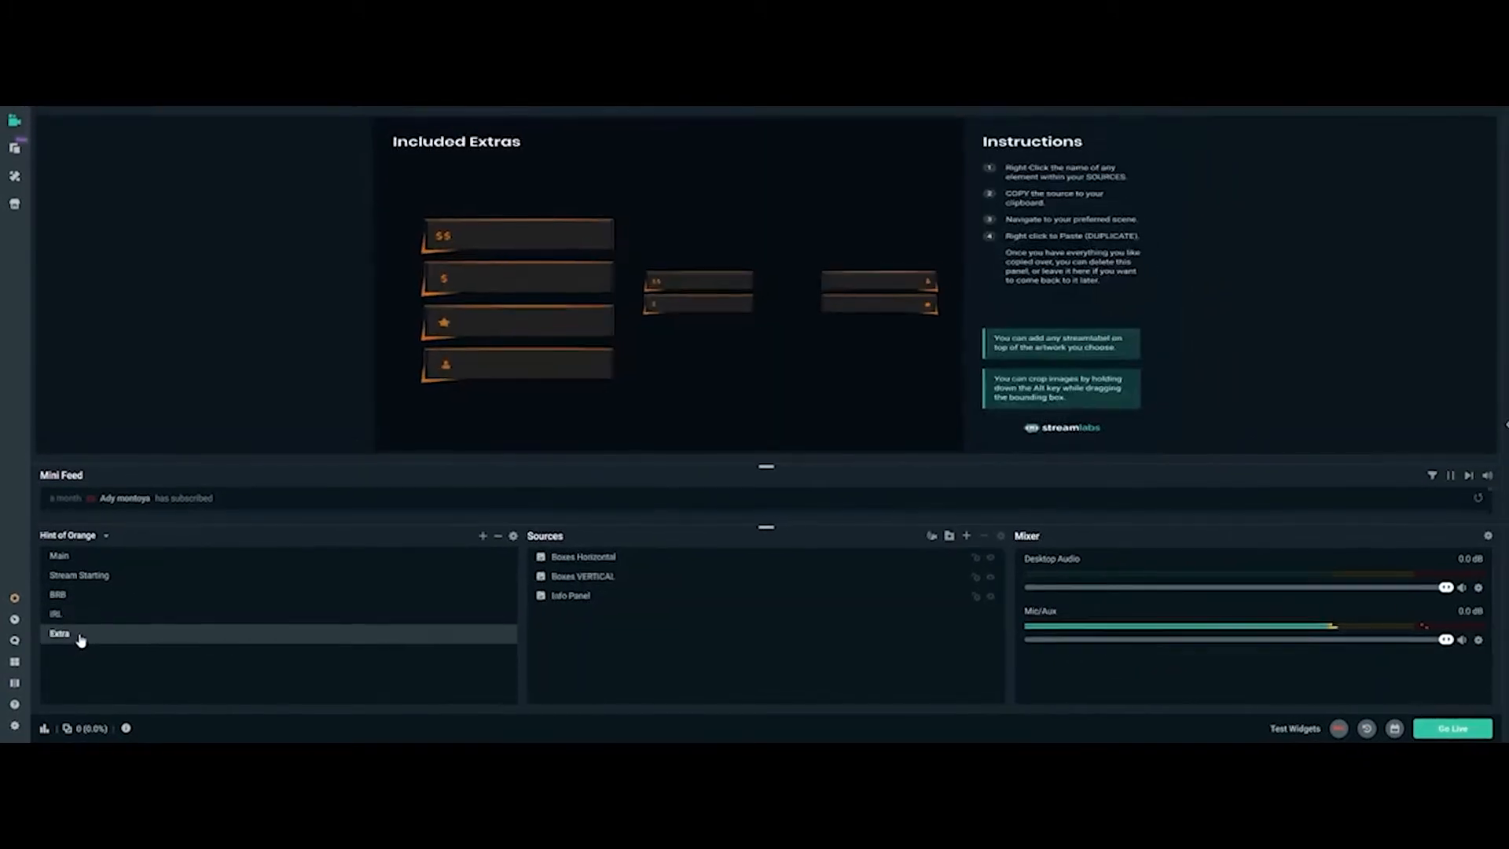
left_click(77, 618)
left_click(84, 563)
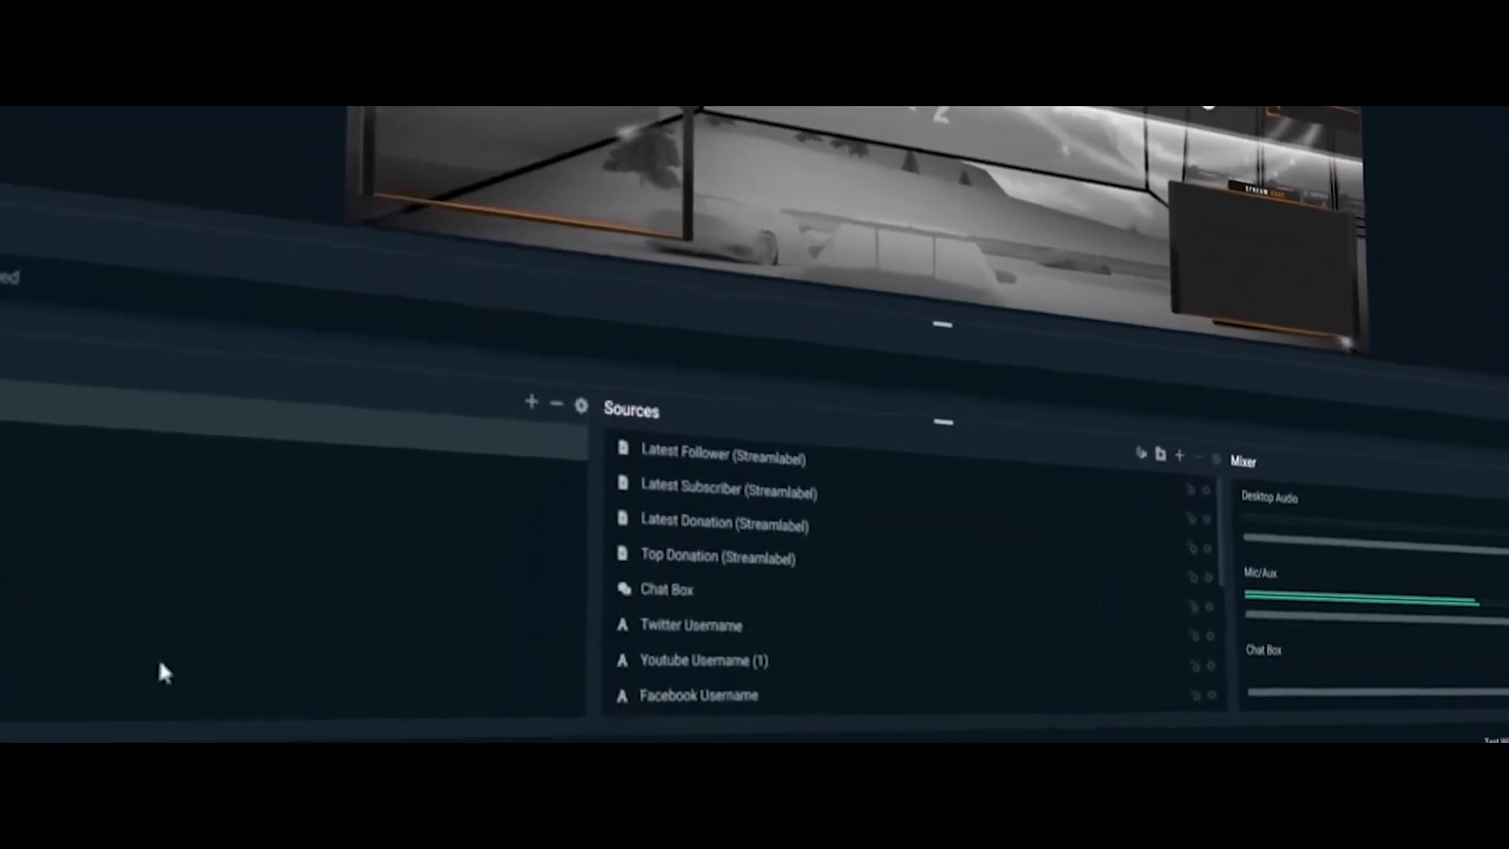
Open the settings of the Main scene's Webcam source and choose the webcam as its video capture device
scroll(739, 625, "down", 3)
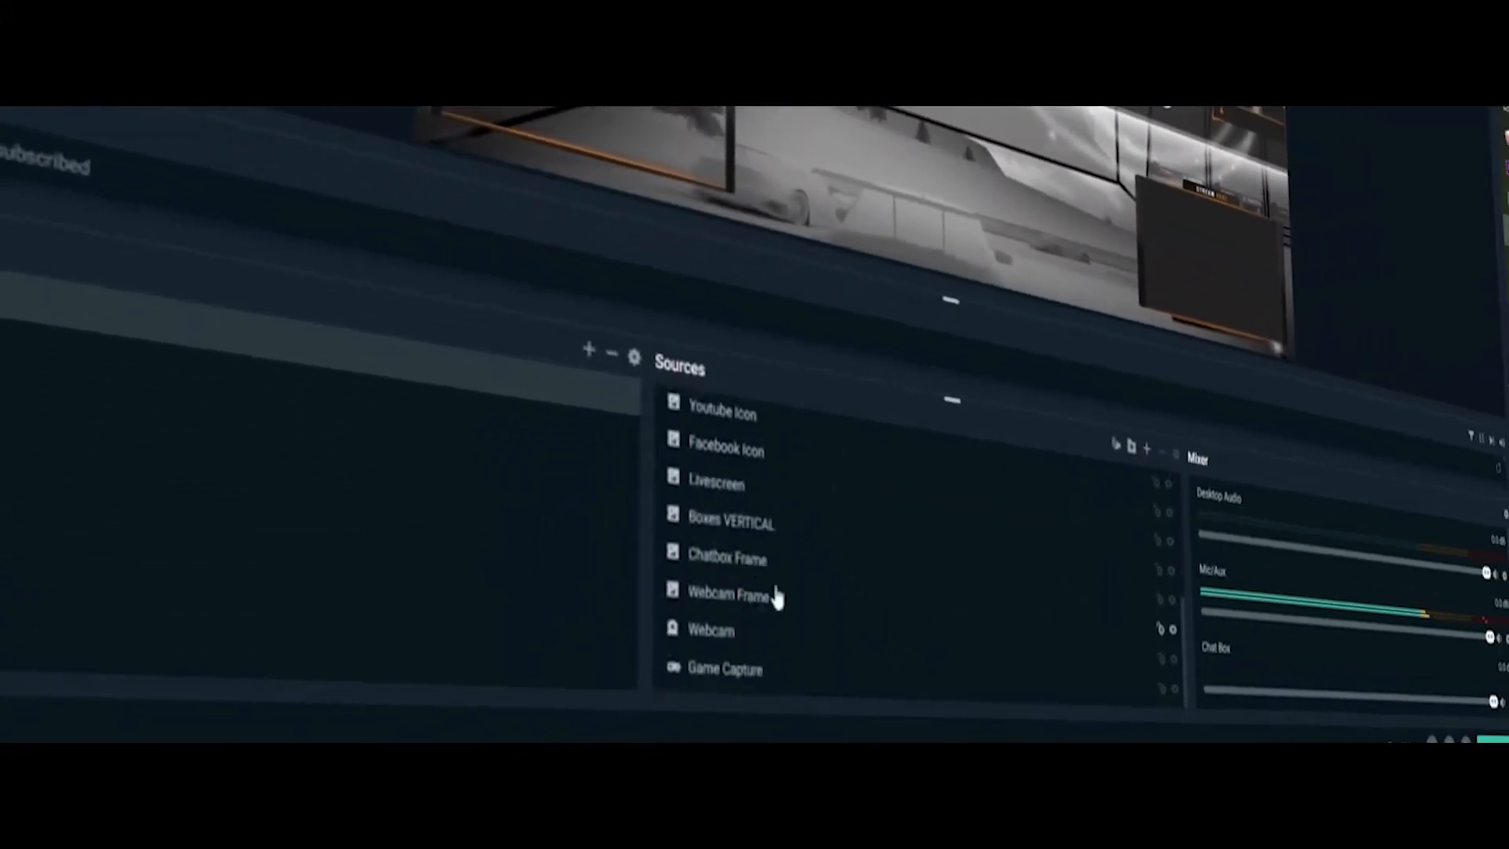
left_click(820, 637)
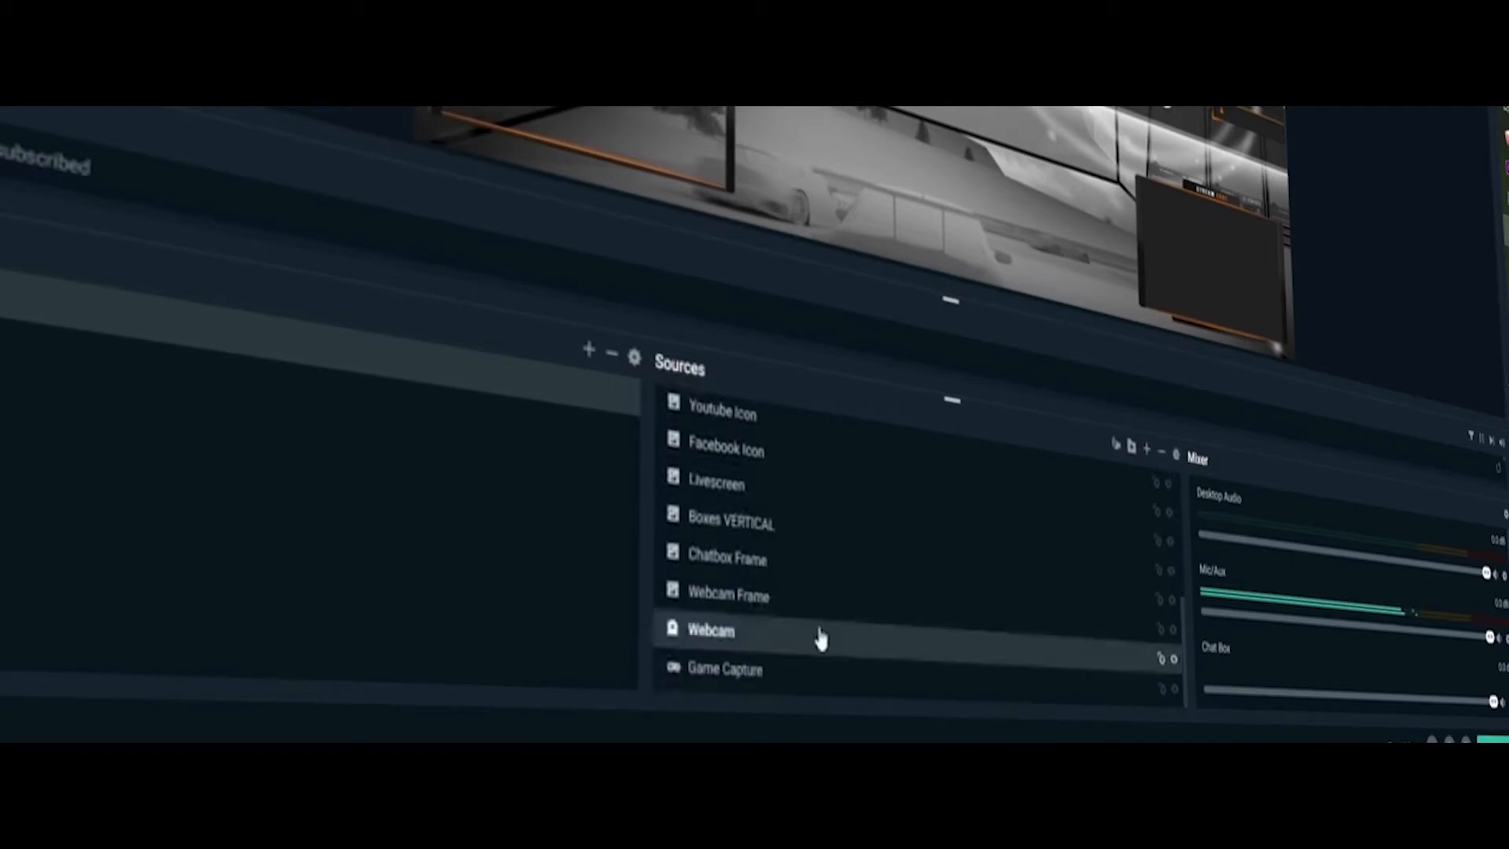
double_click(1037, 664)
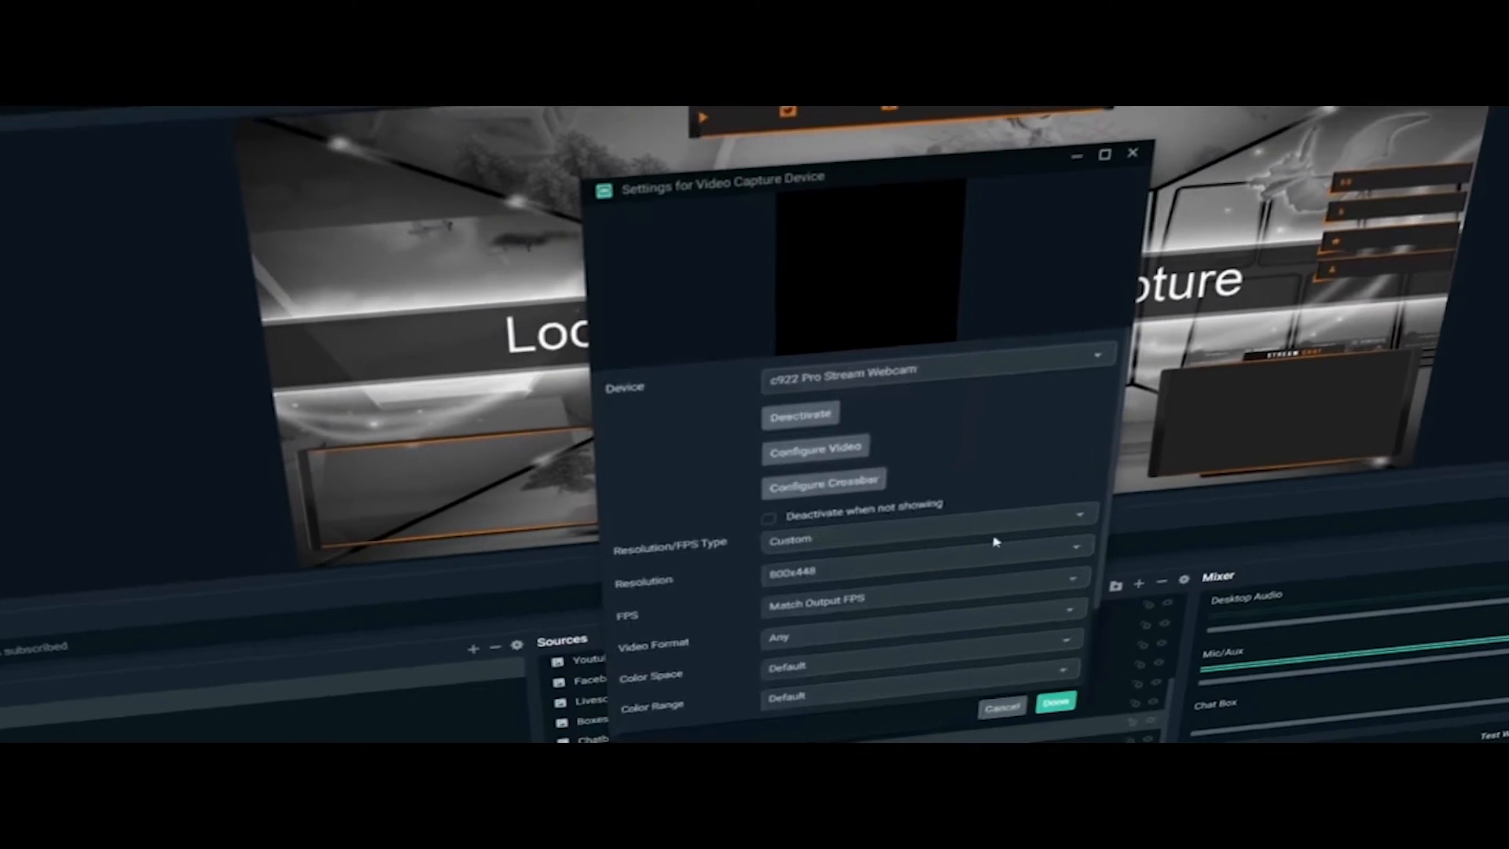
left_click(951, 377)
left_click(931, 405)
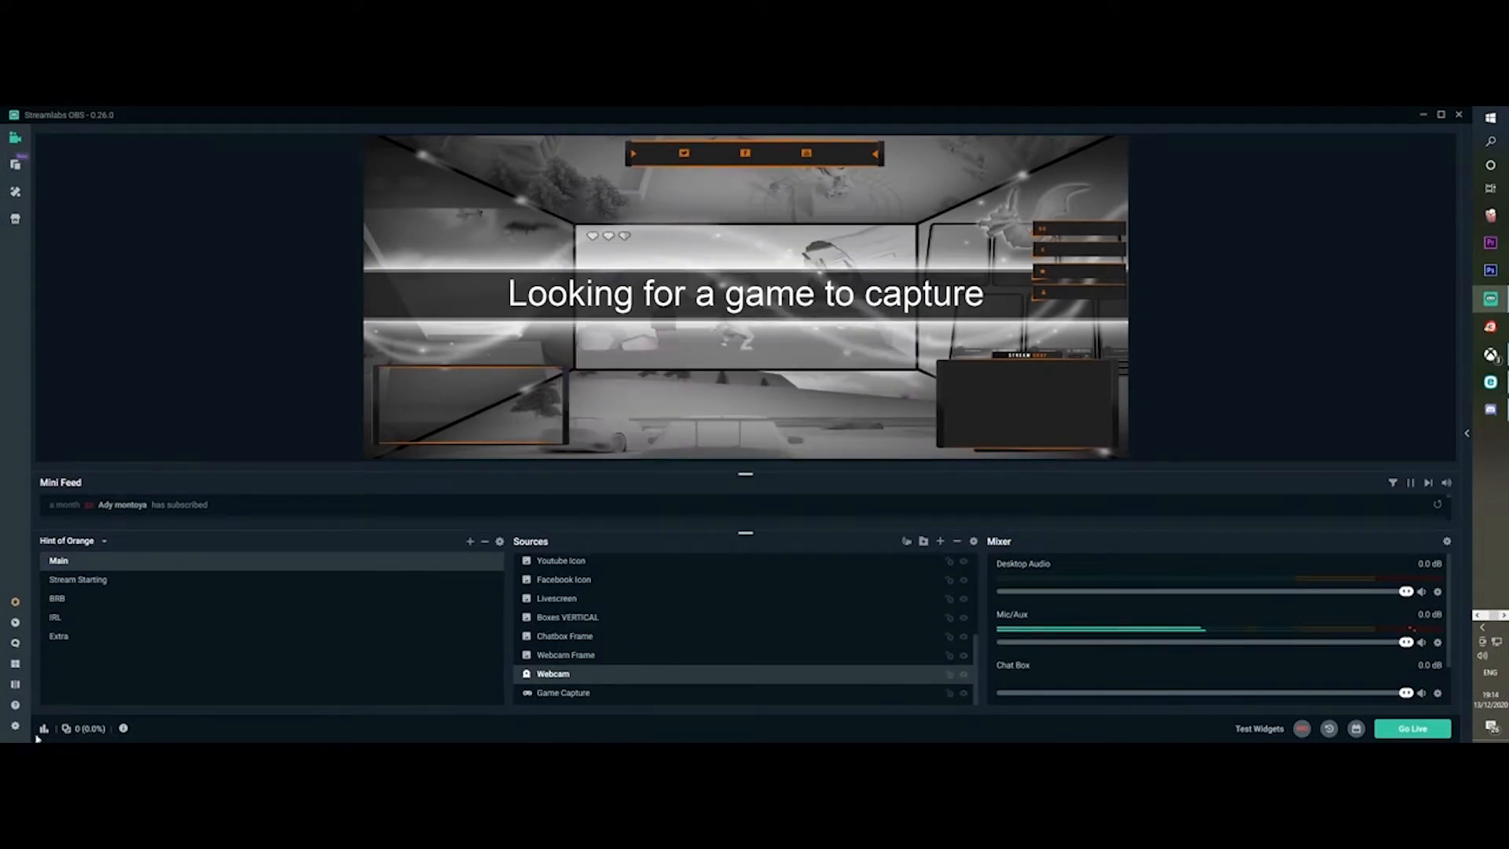
Open the application settings, reposition the window and review the available stream destinations
left_click(14, 728)
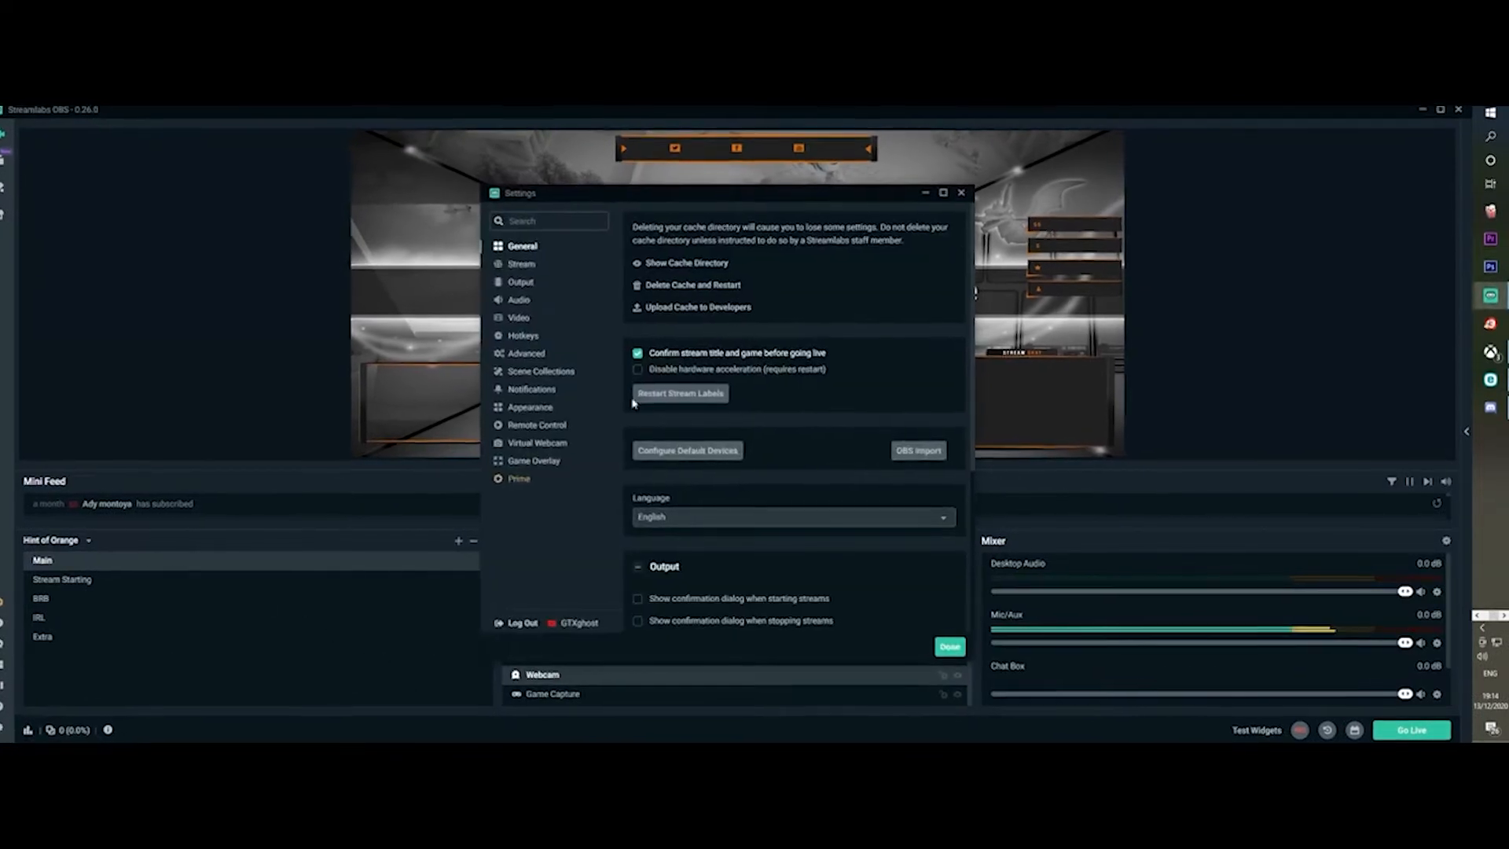
left_click_drag(684, 190, 742, 200)
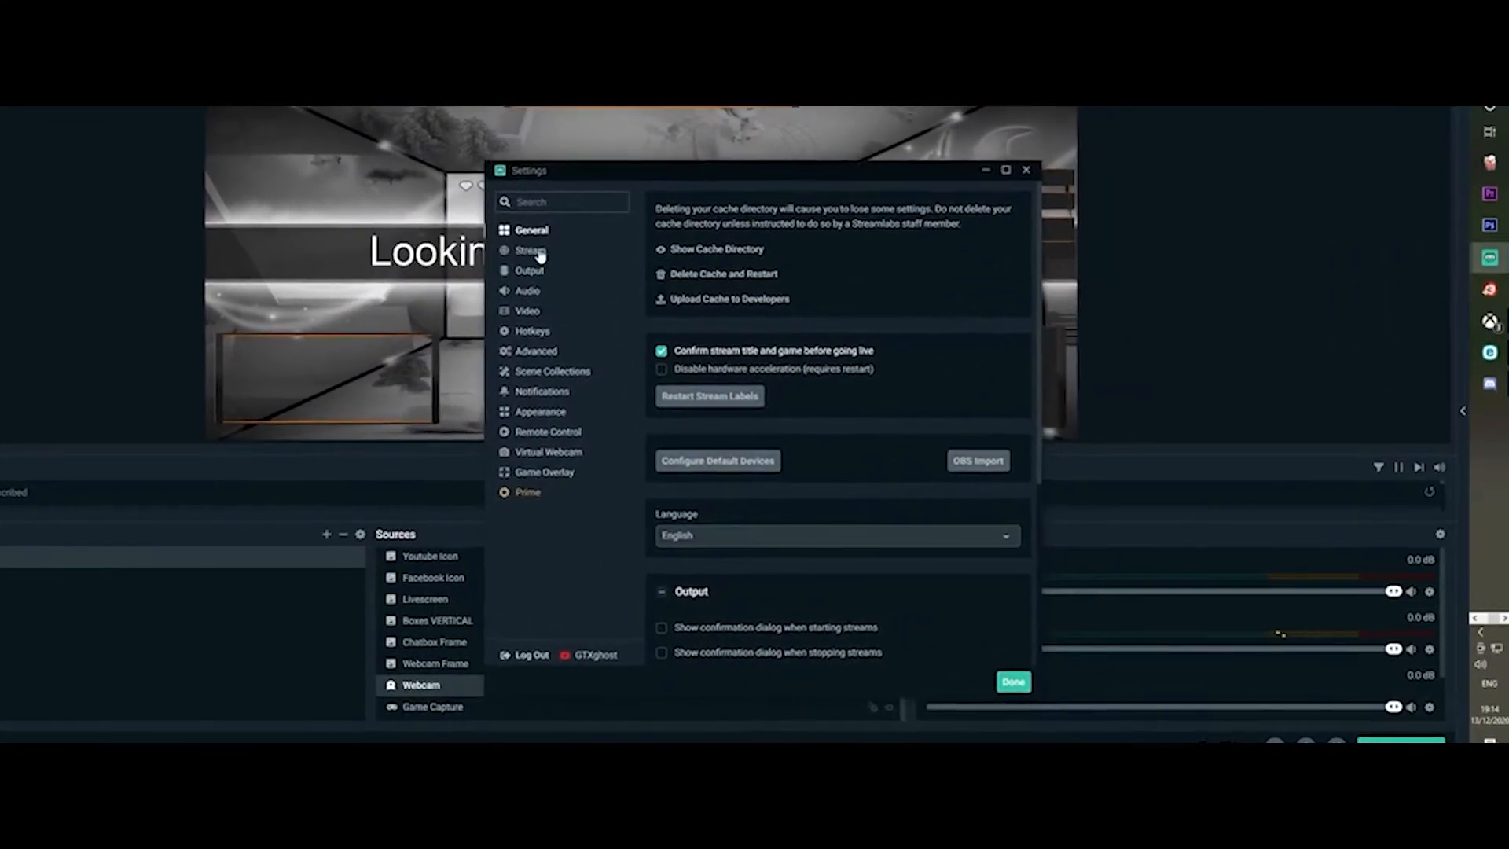
left_click(539, 253)
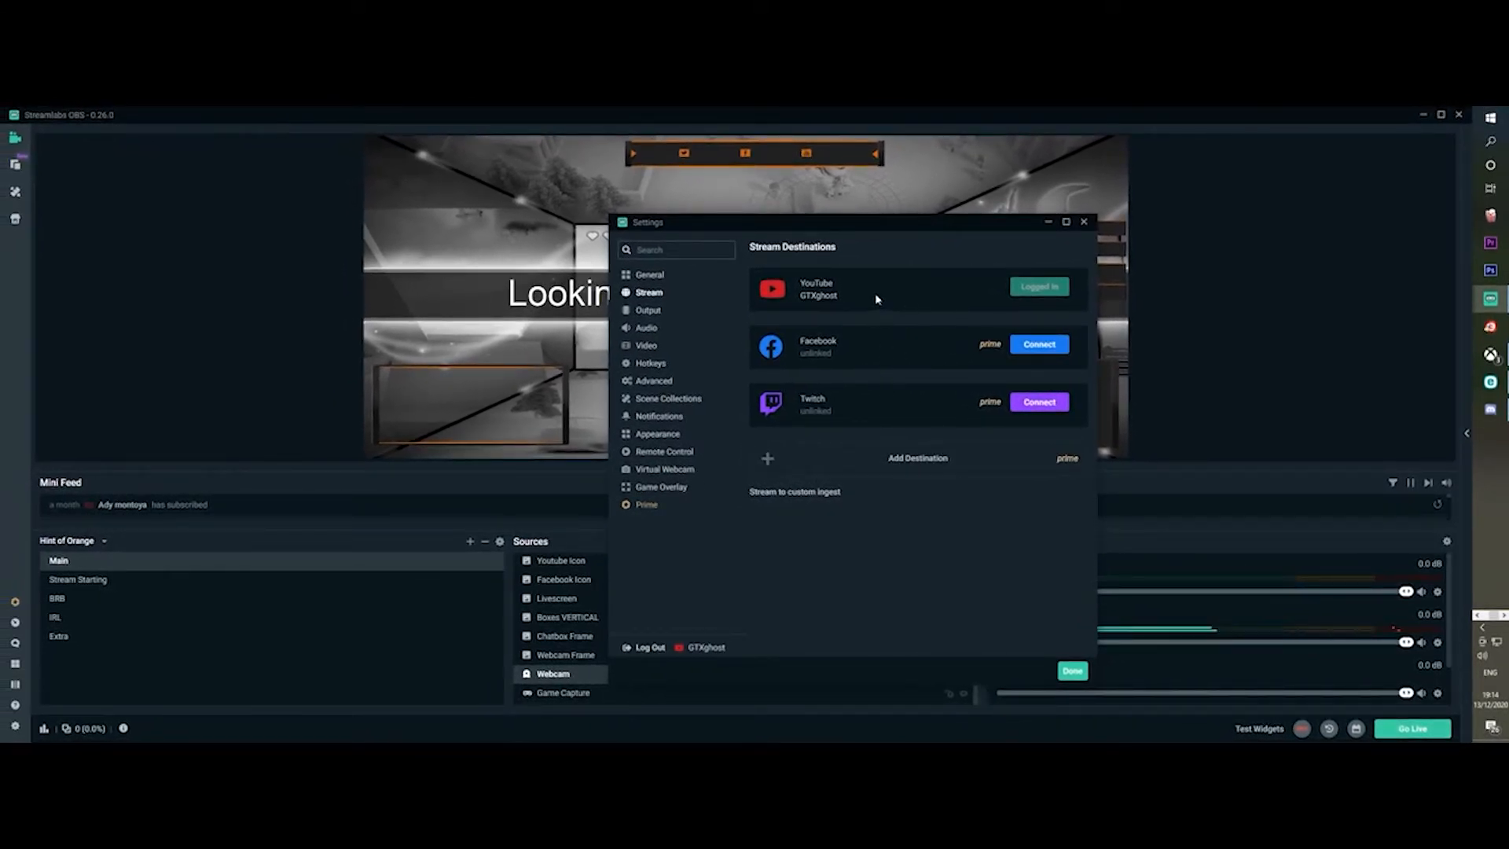
Set the audio track to 1 in the streaming output settings
left_click(649, 310)
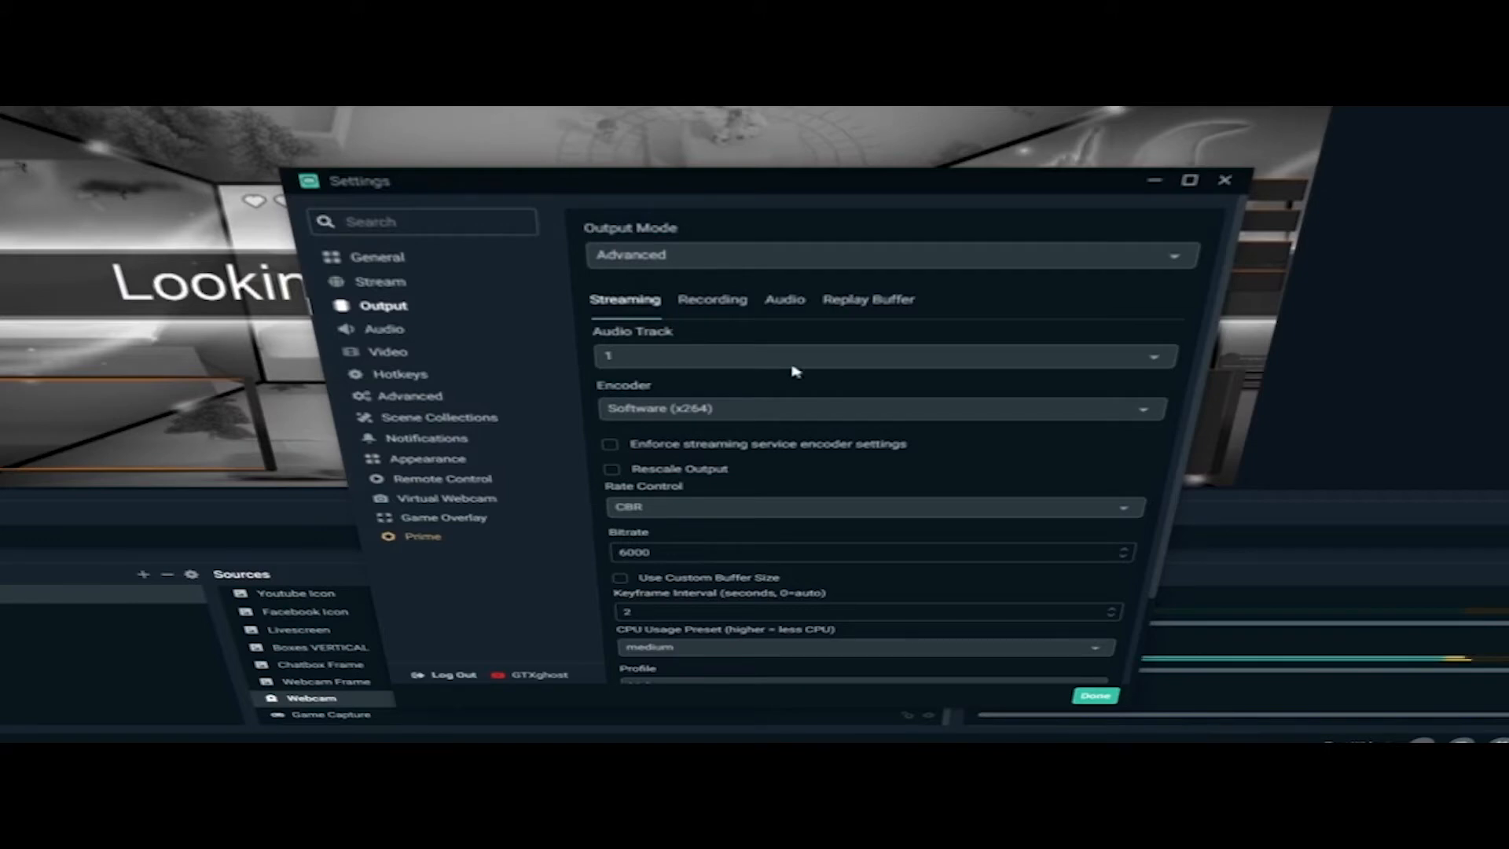
left_click(793, 371)
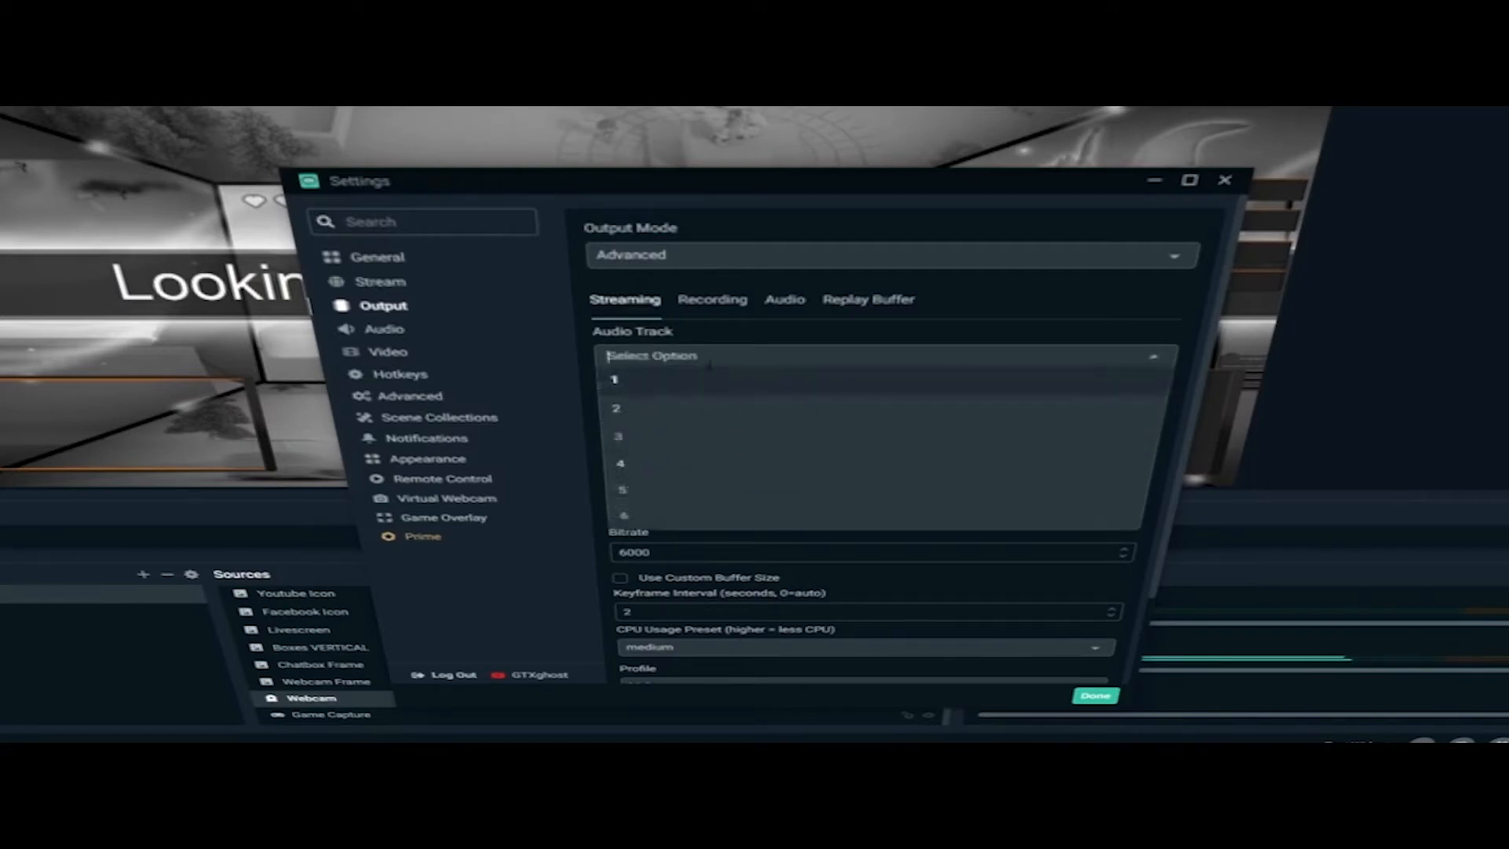
left_click(722, 390)
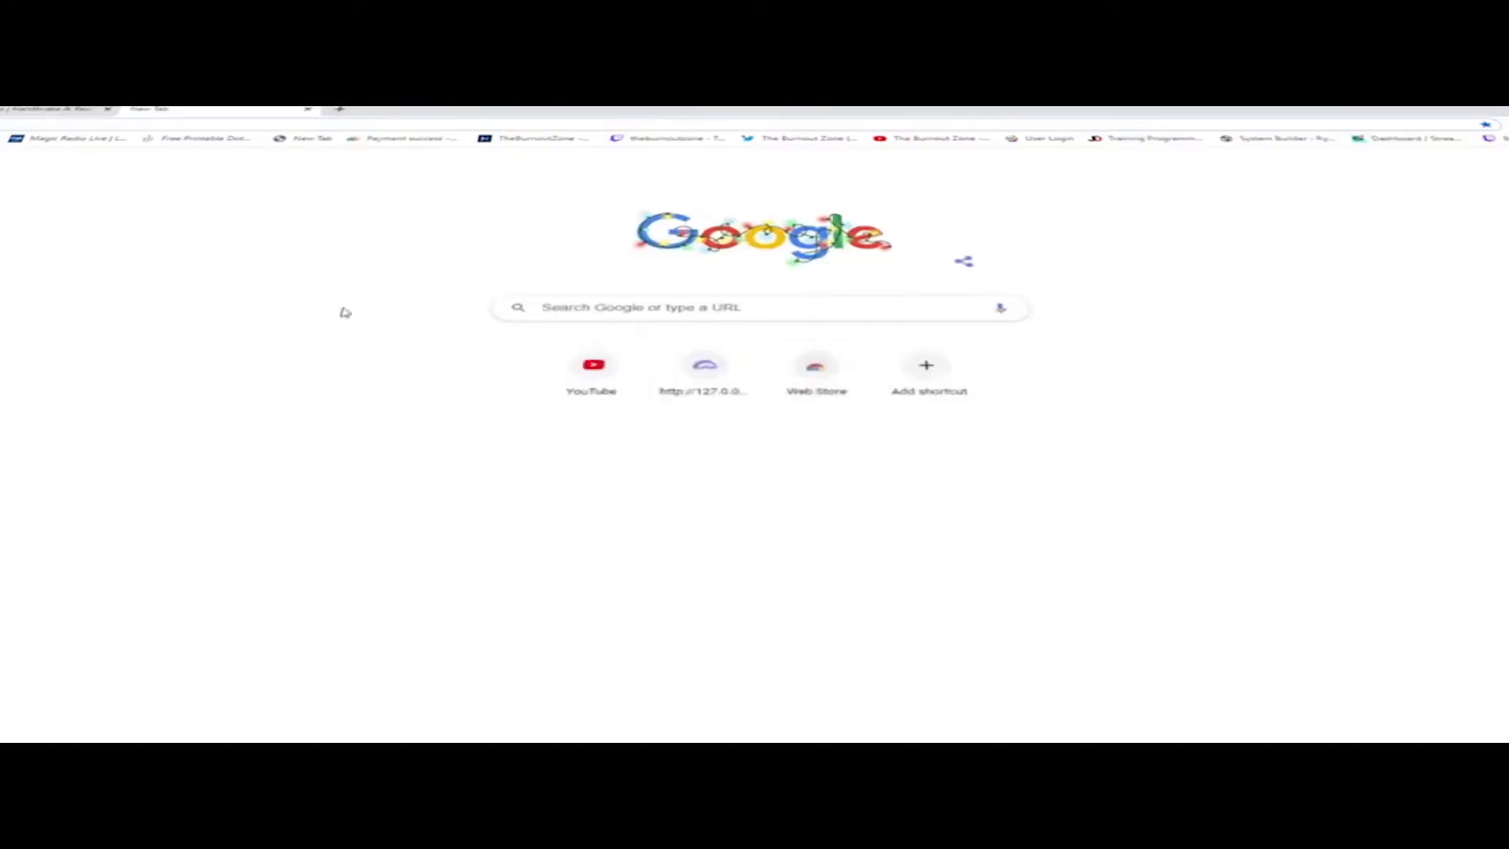
Switch to the web browser, open Speedtest by Ookla through a search for speed.net, and measure the connection's upload speed
left_click(783, 310)
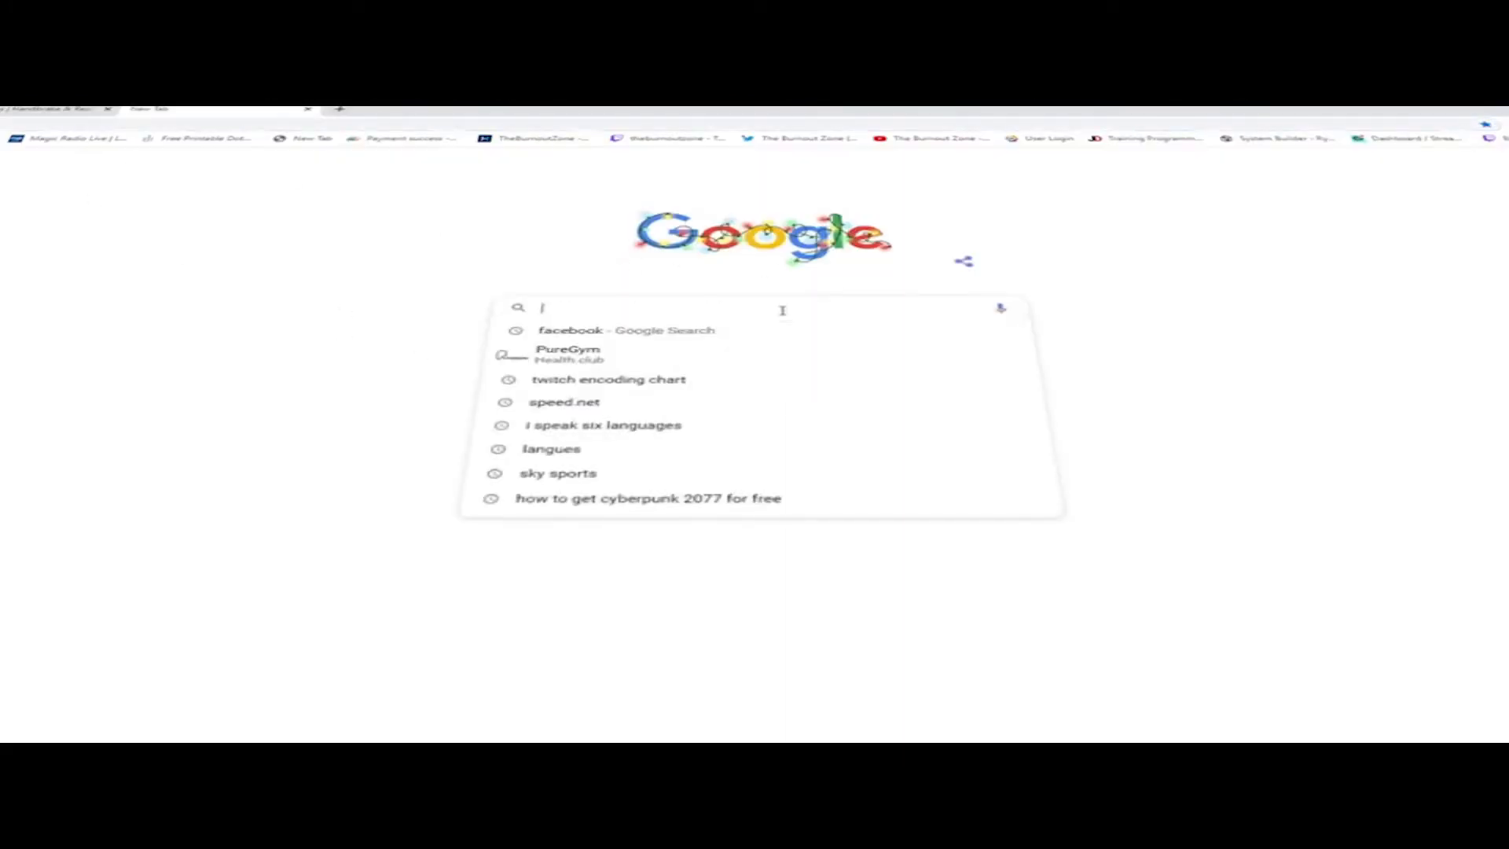
type("speed.net")
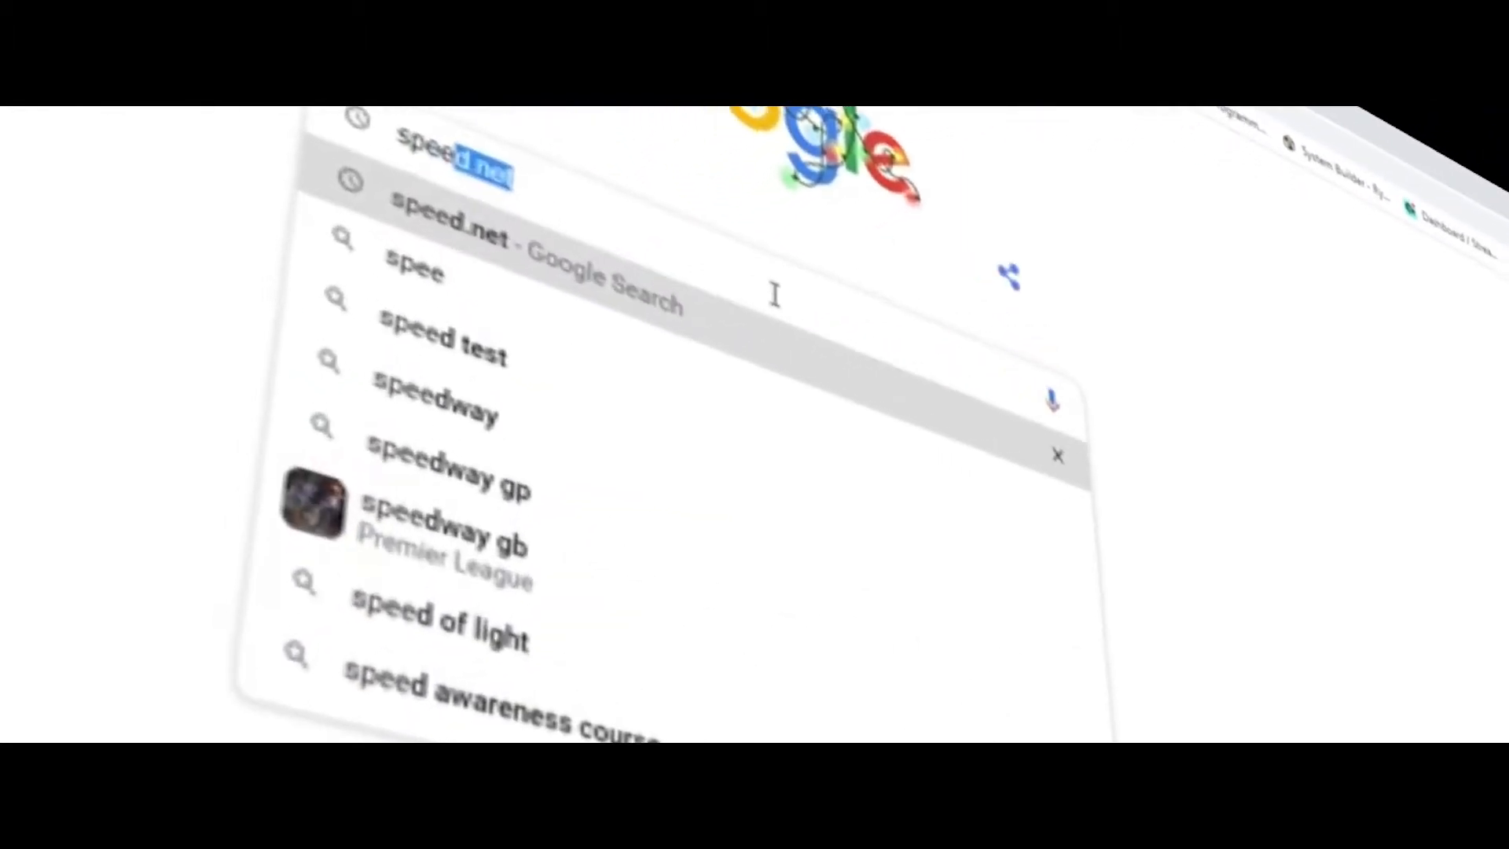
key("Return")
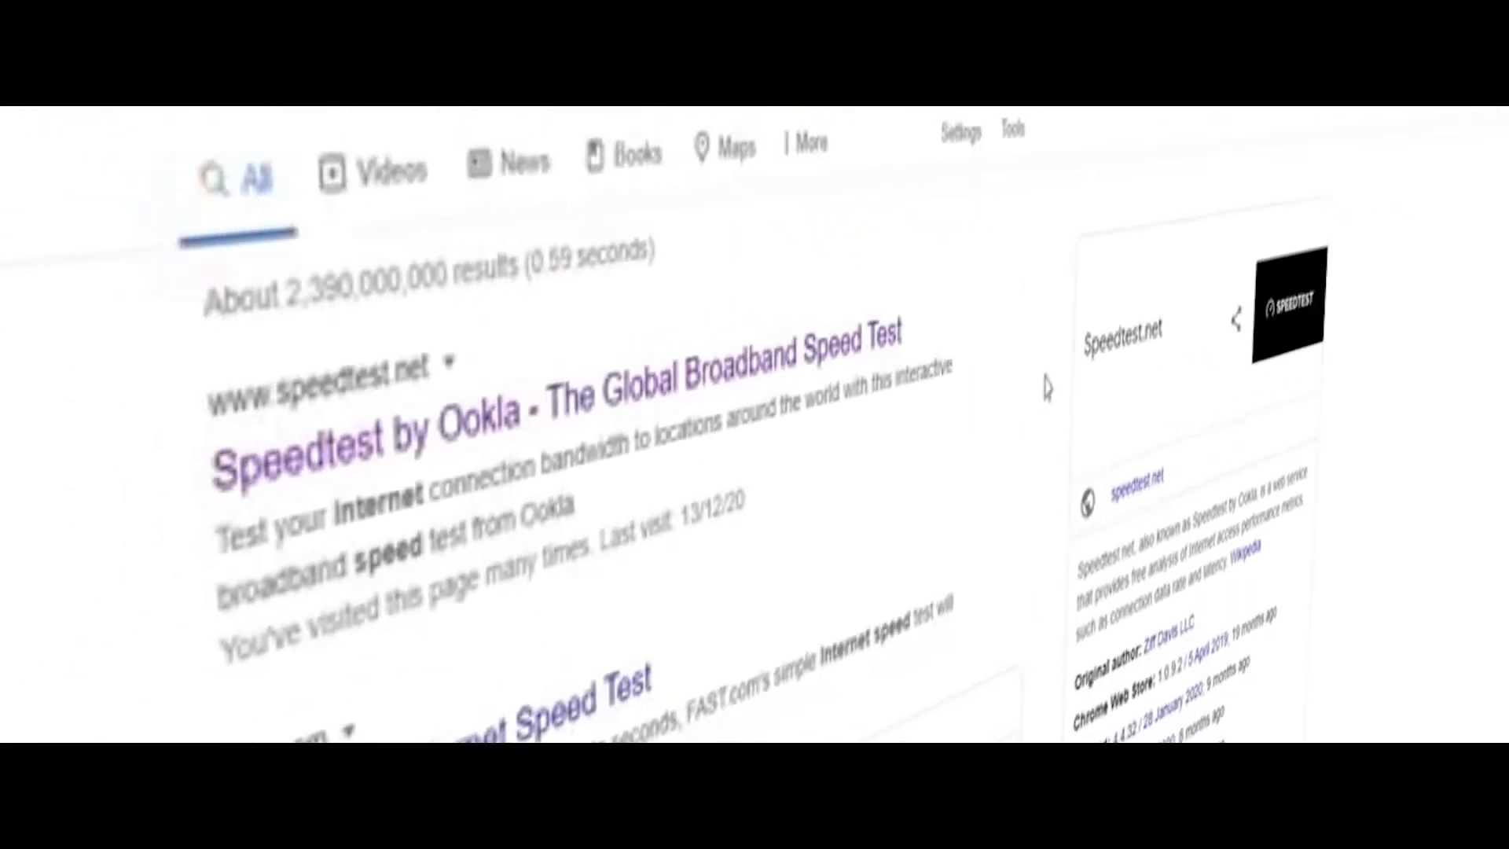
left_click(887, 385)
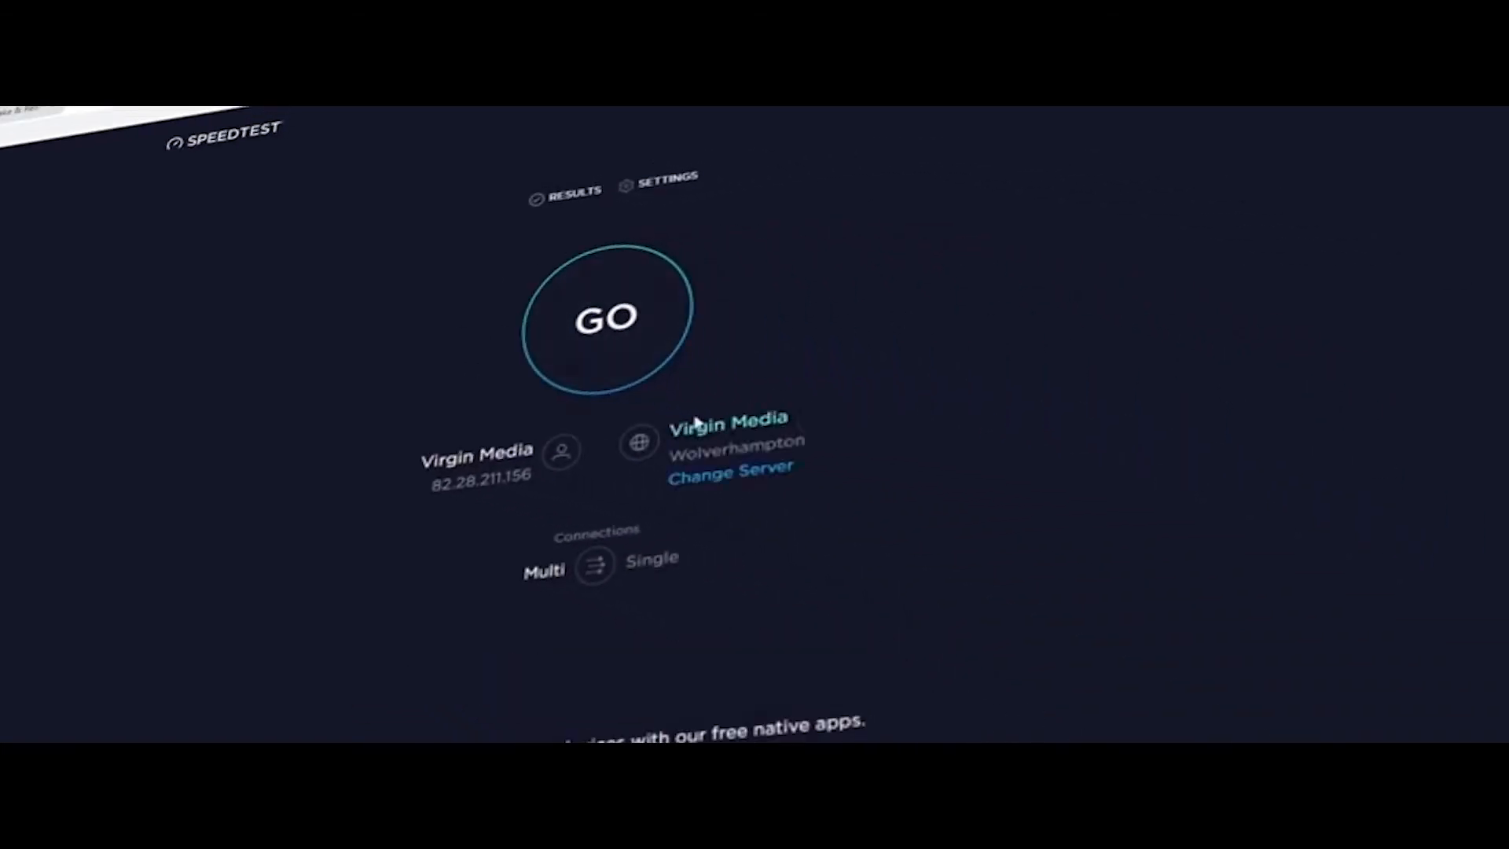
left_click(636, 348)
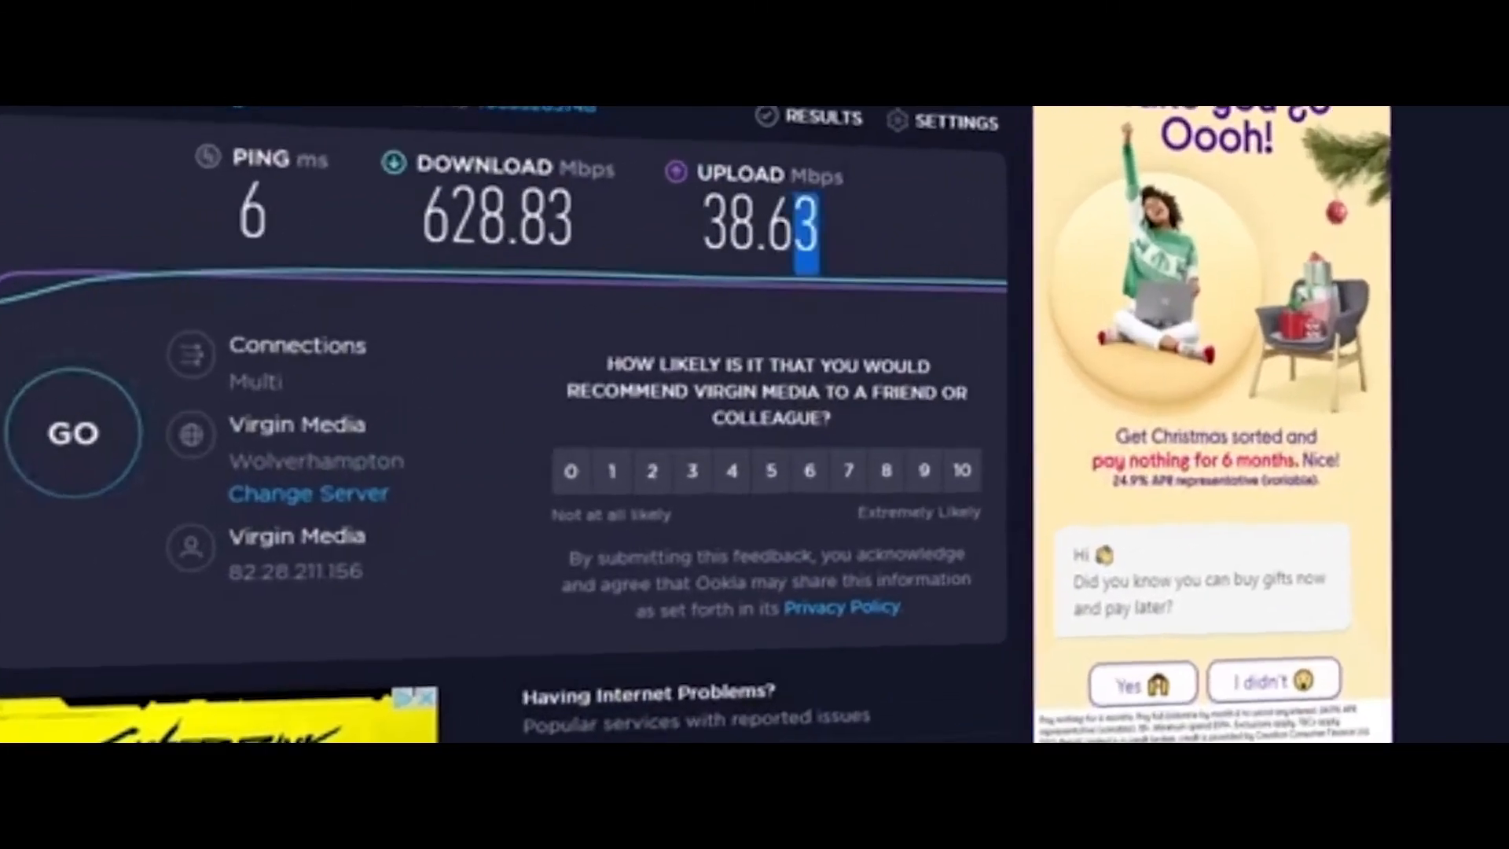
left_click_drag(798, 259, 710, 266)
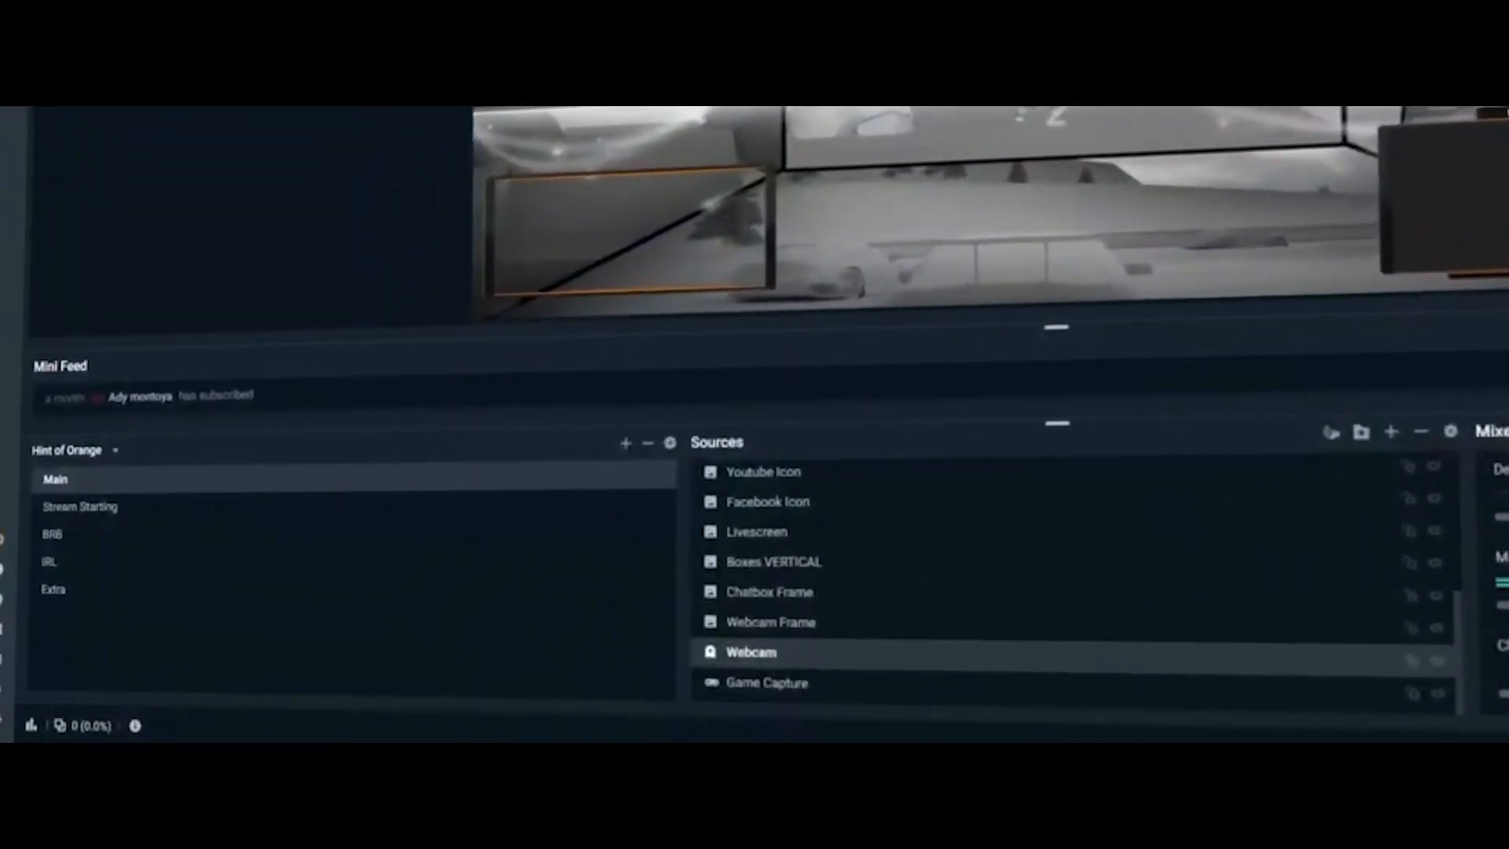
Open the output settings in the application settings and set the streaming bitrate to 4500
left_click(3, 718)
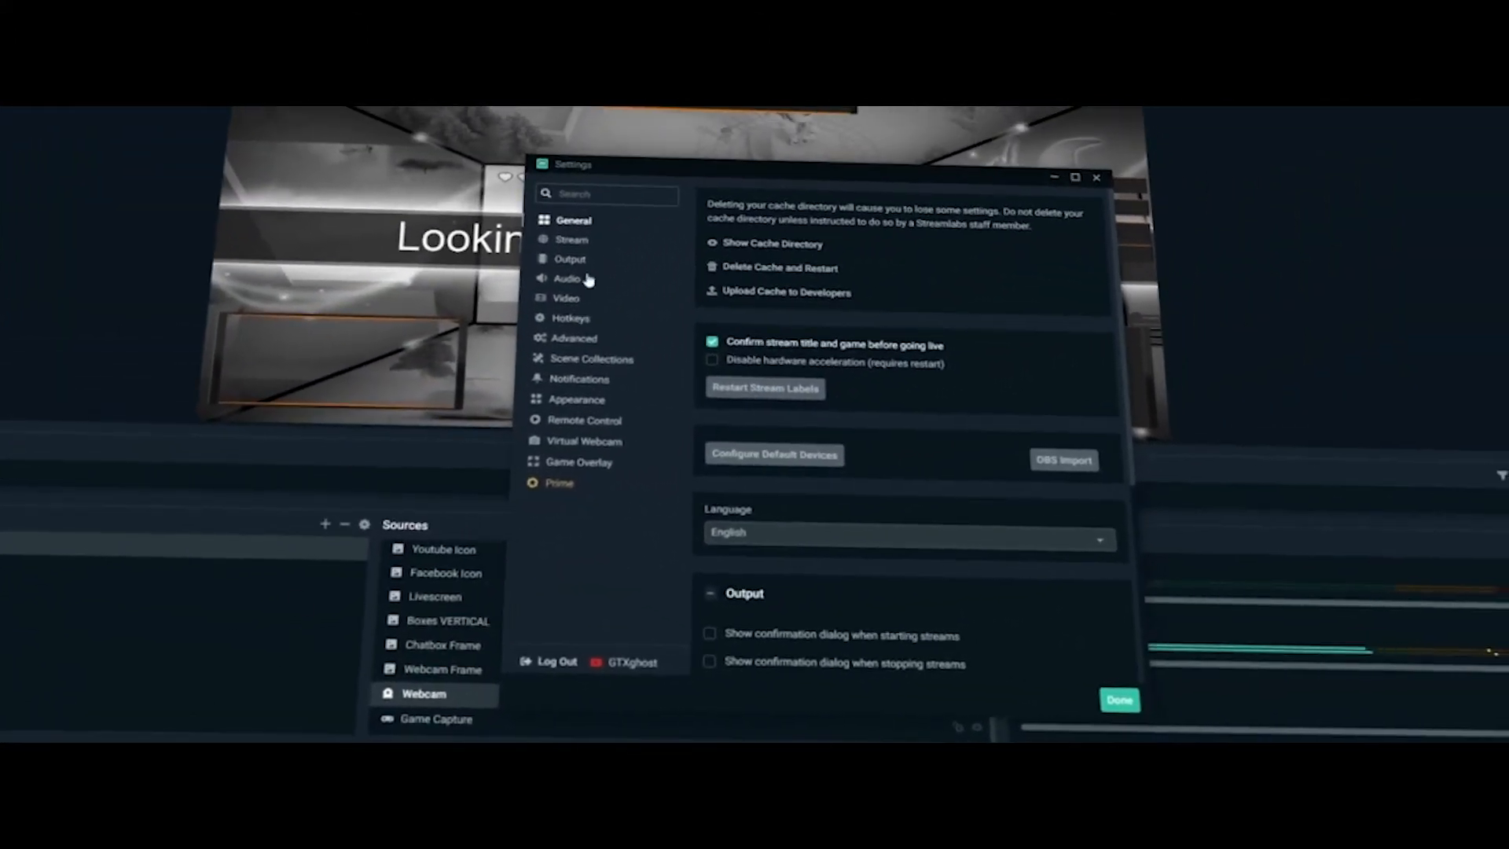
left_click(570, 260)
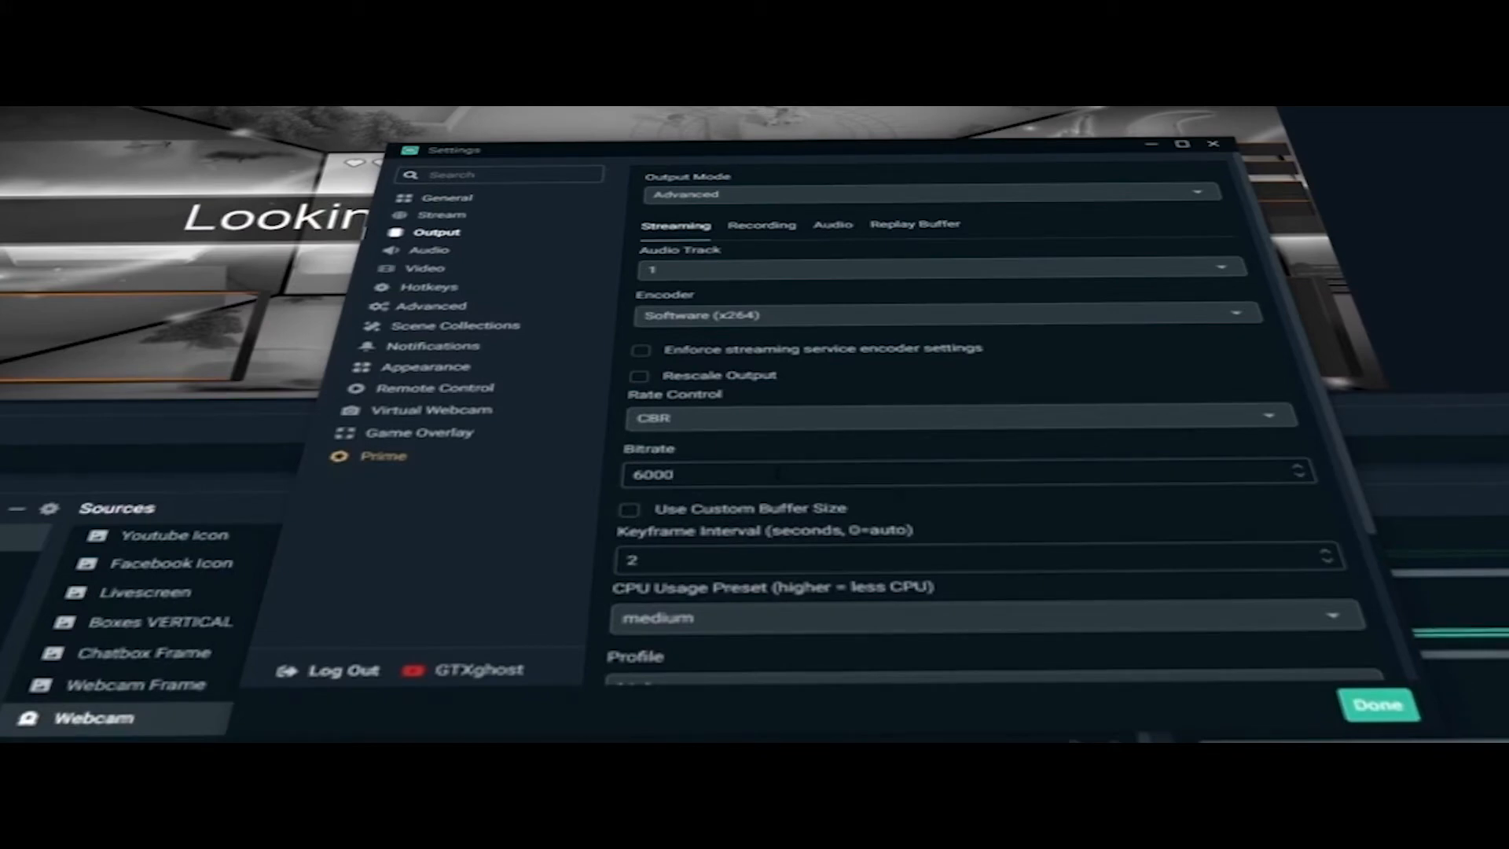
key("BackSpace")
key("BackSpace")
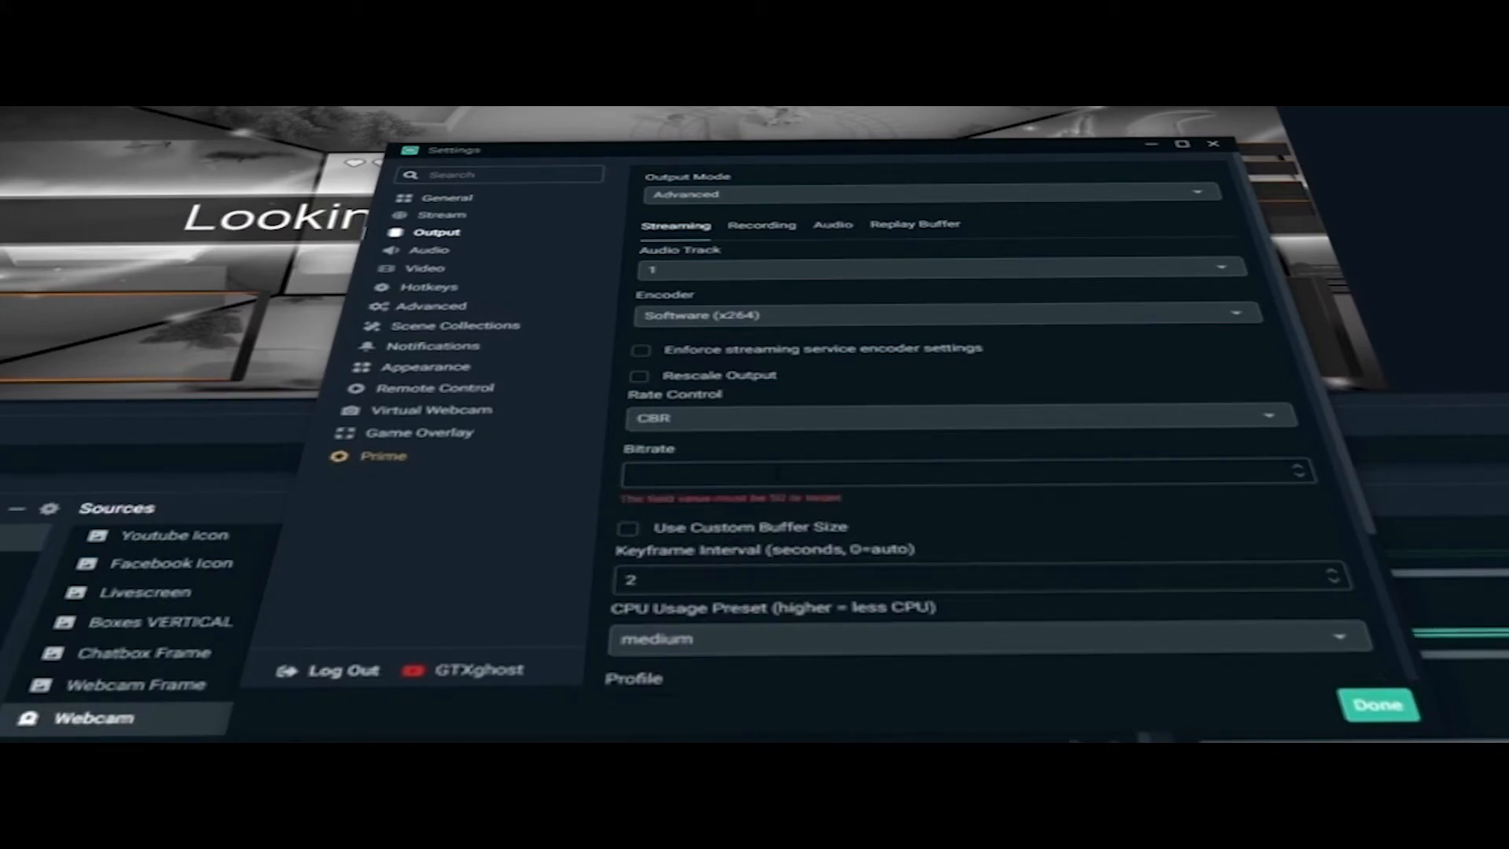
type("4500")
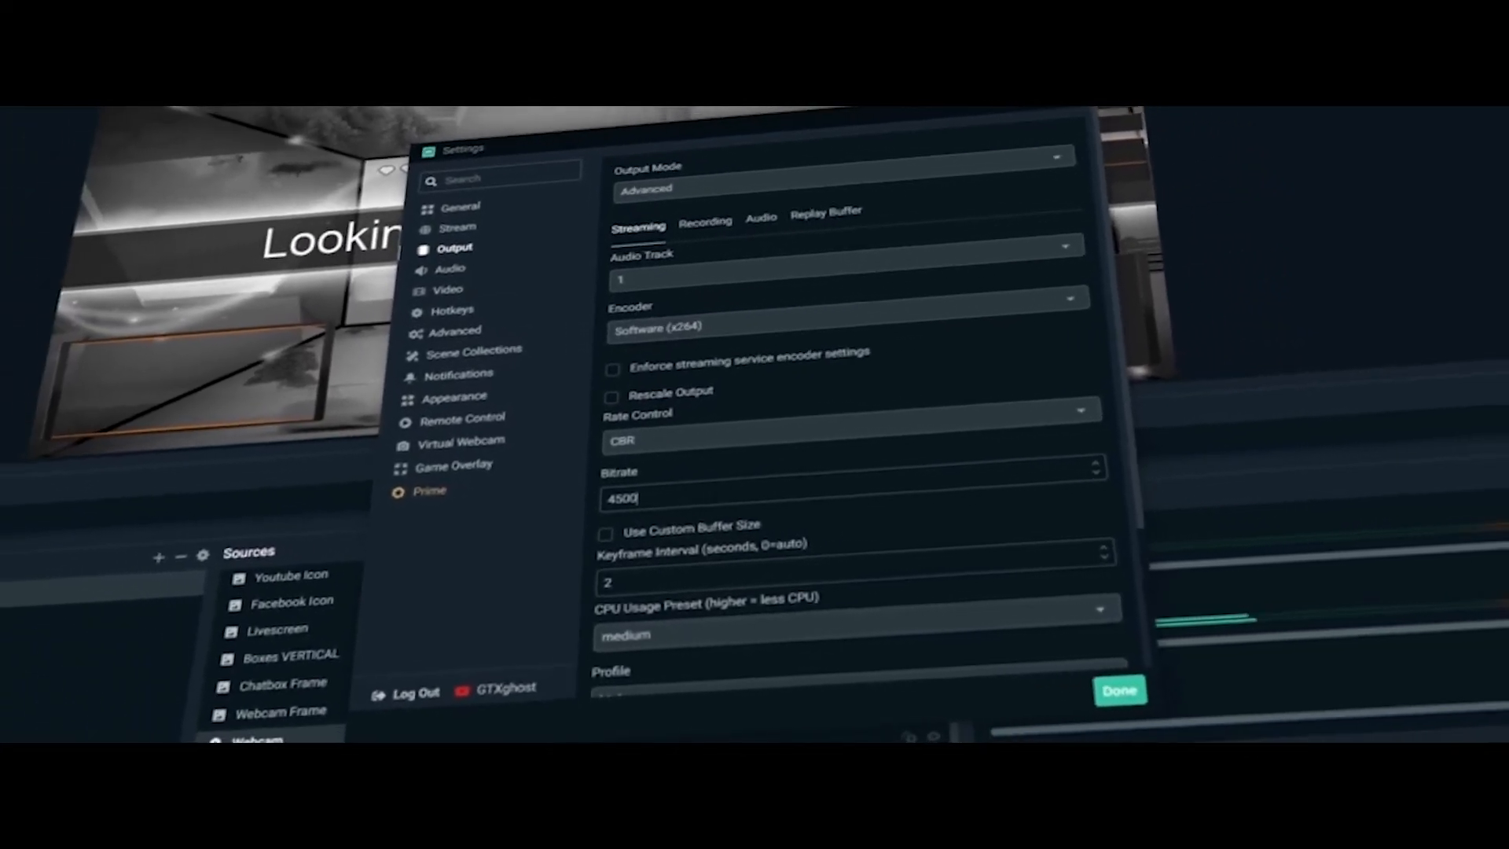
Set the streaming bitrate to 3500
key("BackSpace")
key("BackSpace")
key("BackSpace")
key("BackSpace")
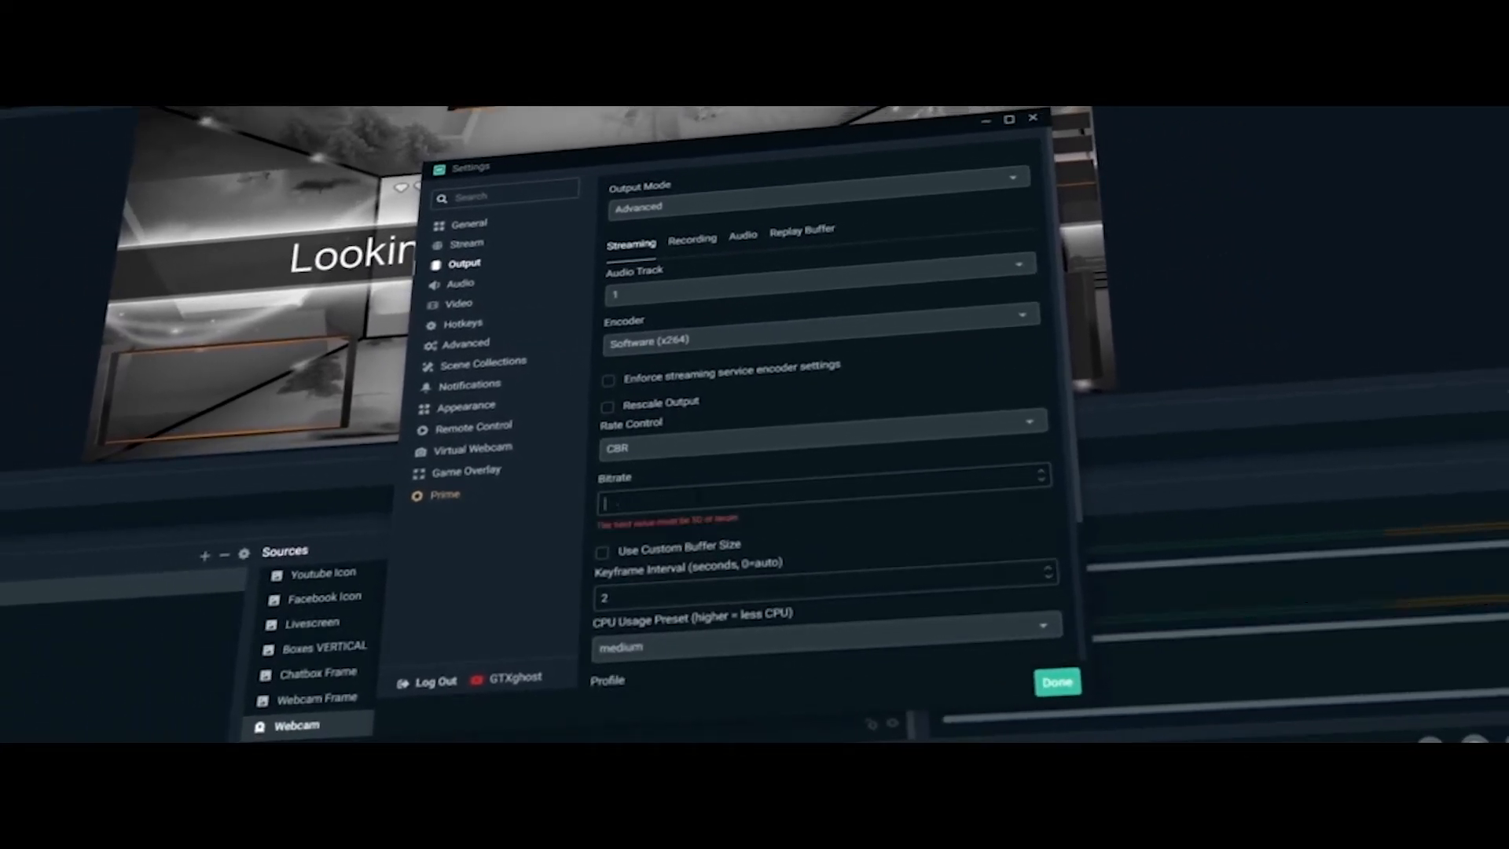
type("6")
key("BackSpace")
type("3500")
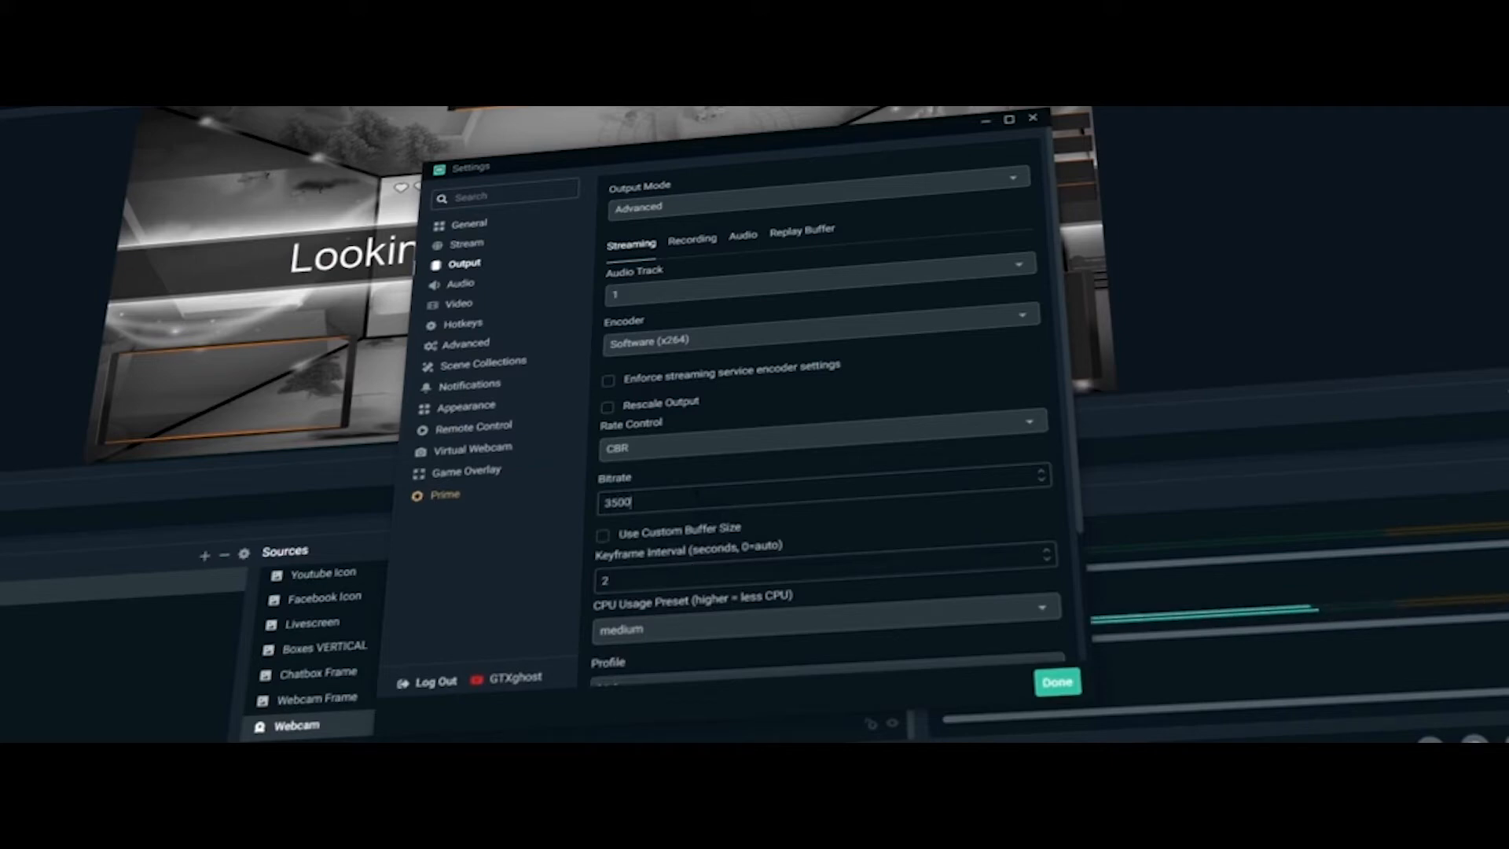
Set the keyframe interval to 0 and choose medium as the CPU usage preset for streaming
scroll(696, 493, "down", 2)
left_click(707, 430)
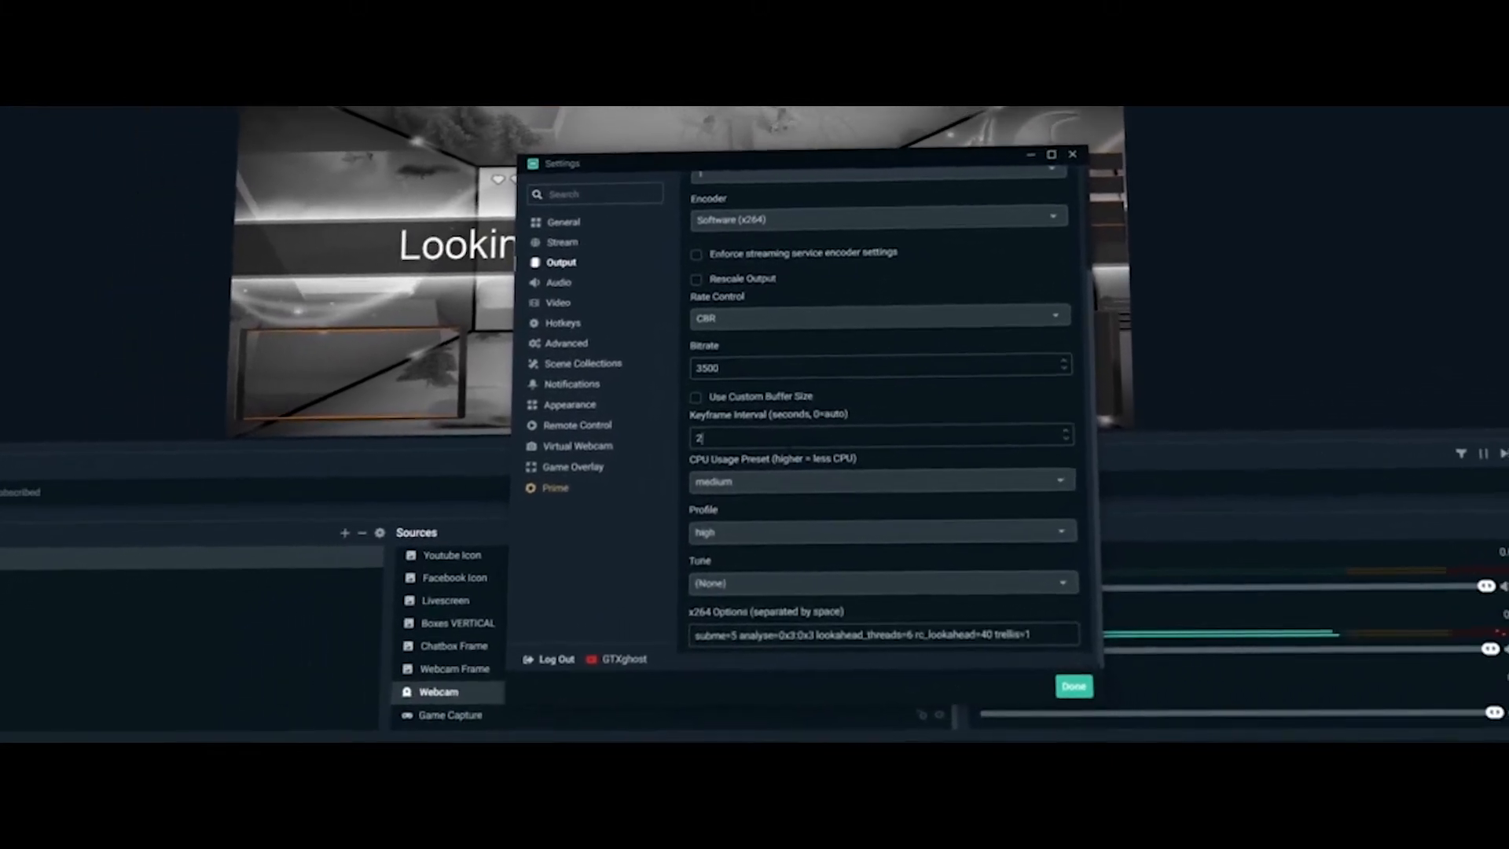
key("BackSpace")
type("0")
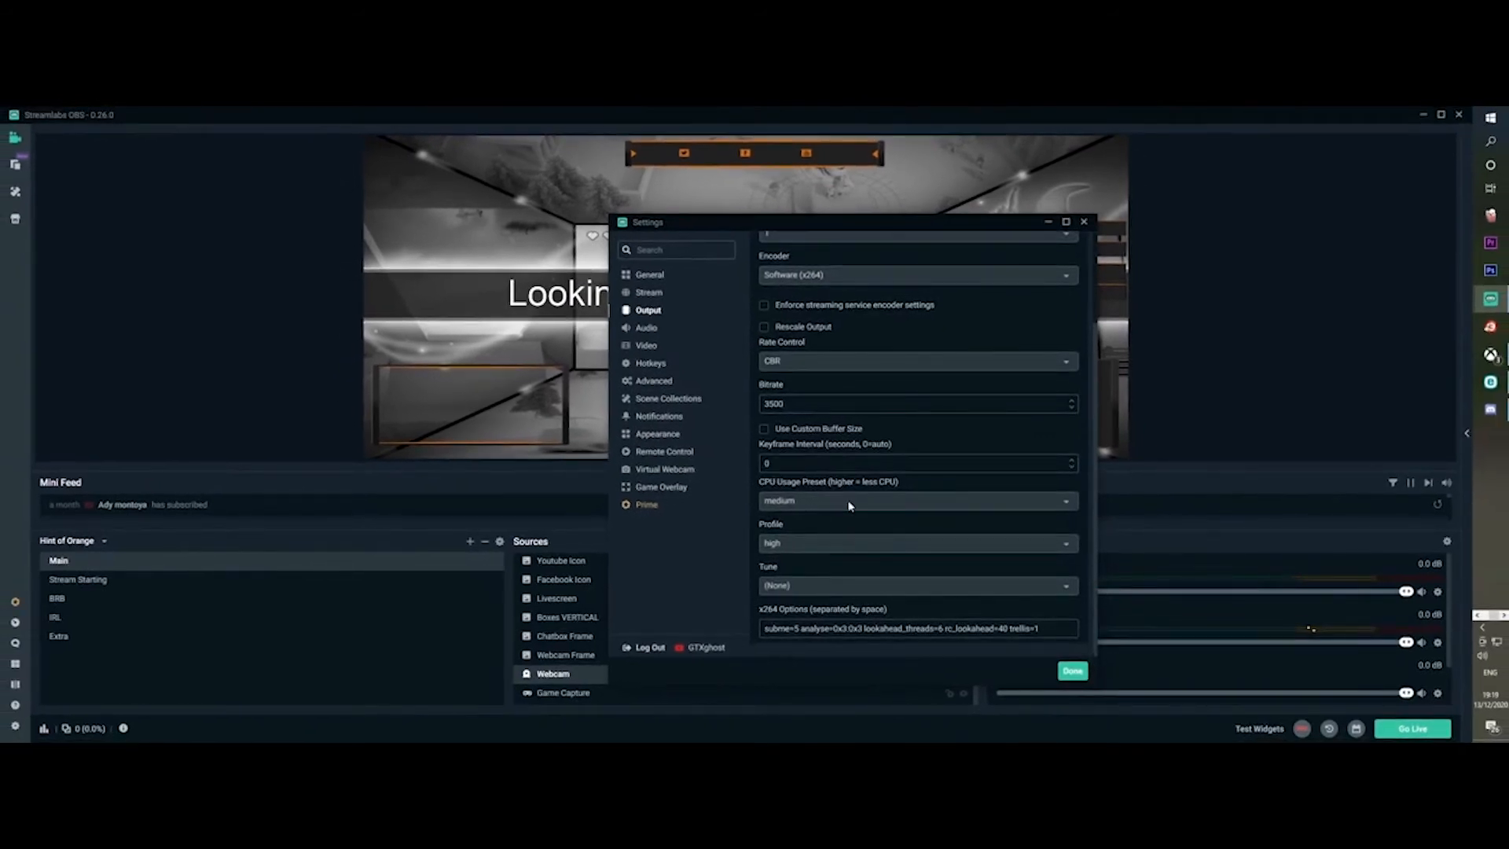
left_click(850, 503)
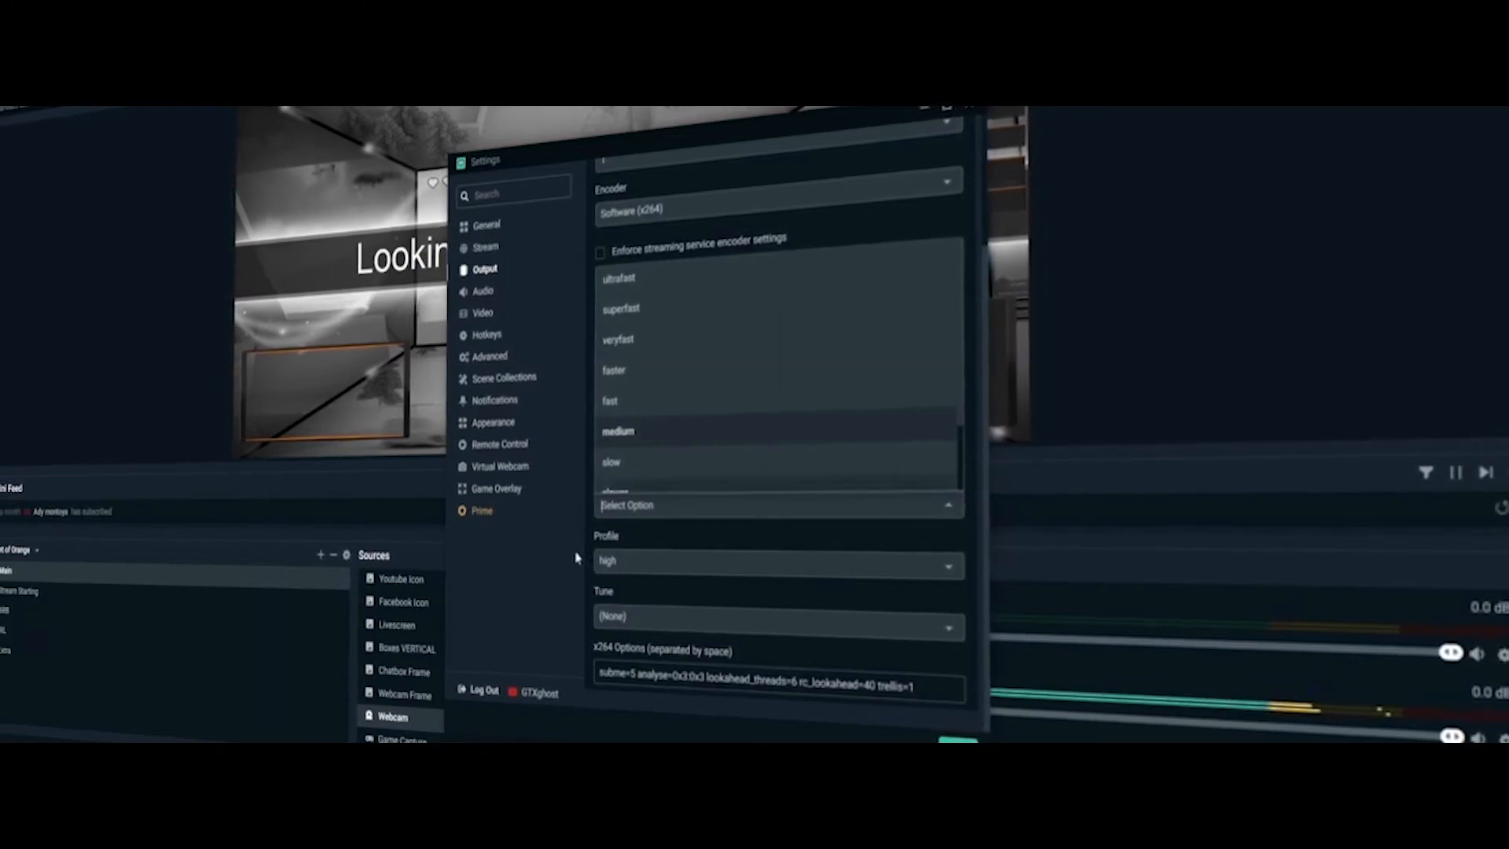
left_click(707, 430)
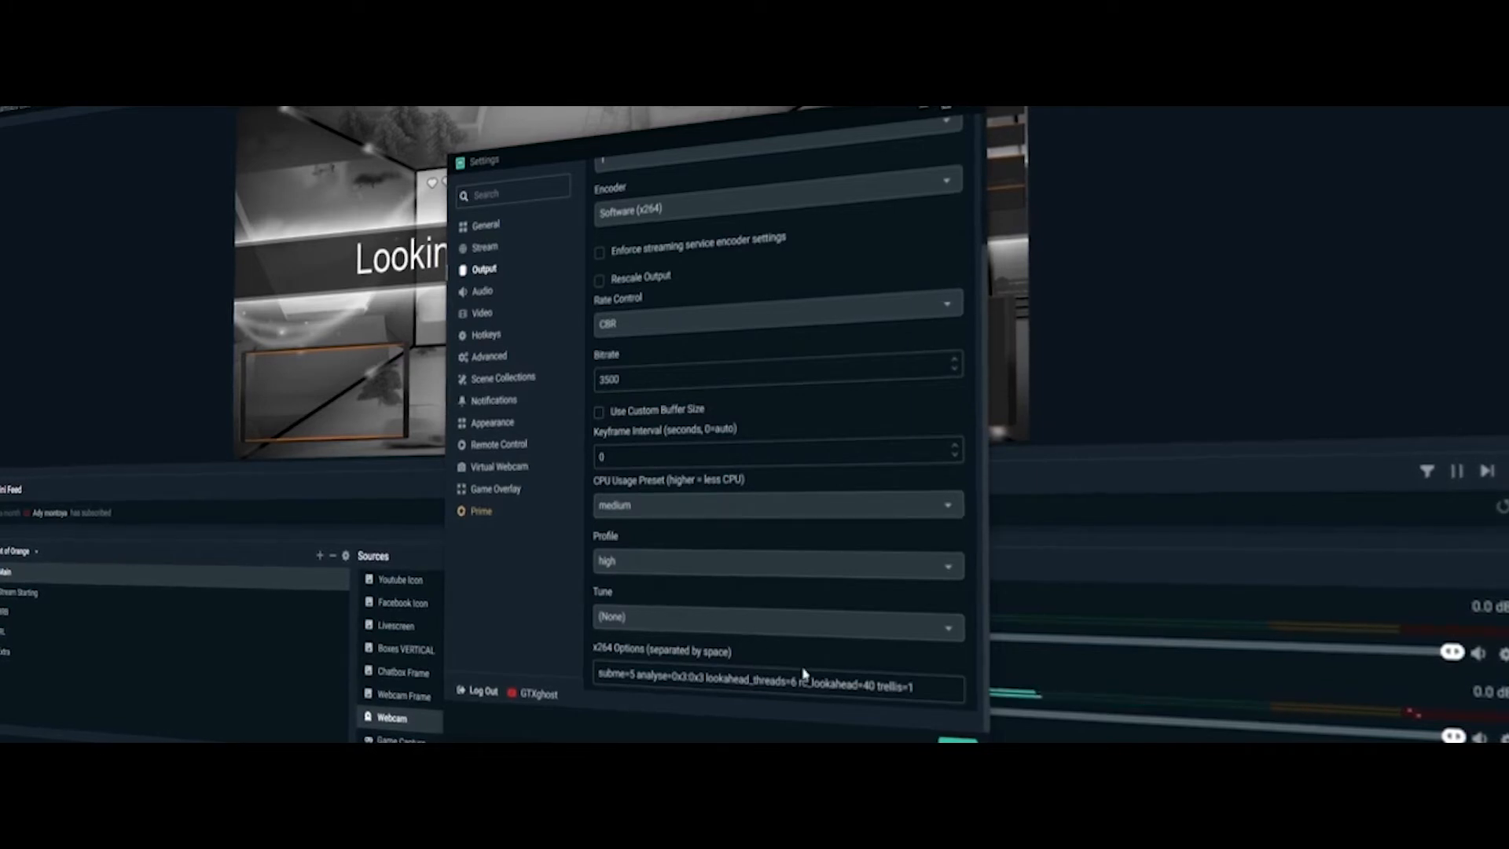
Set Mic/Auxiliary Device 1 to Microphone (HyperX Quadcast) in the audio settings
left_click(481, 292)
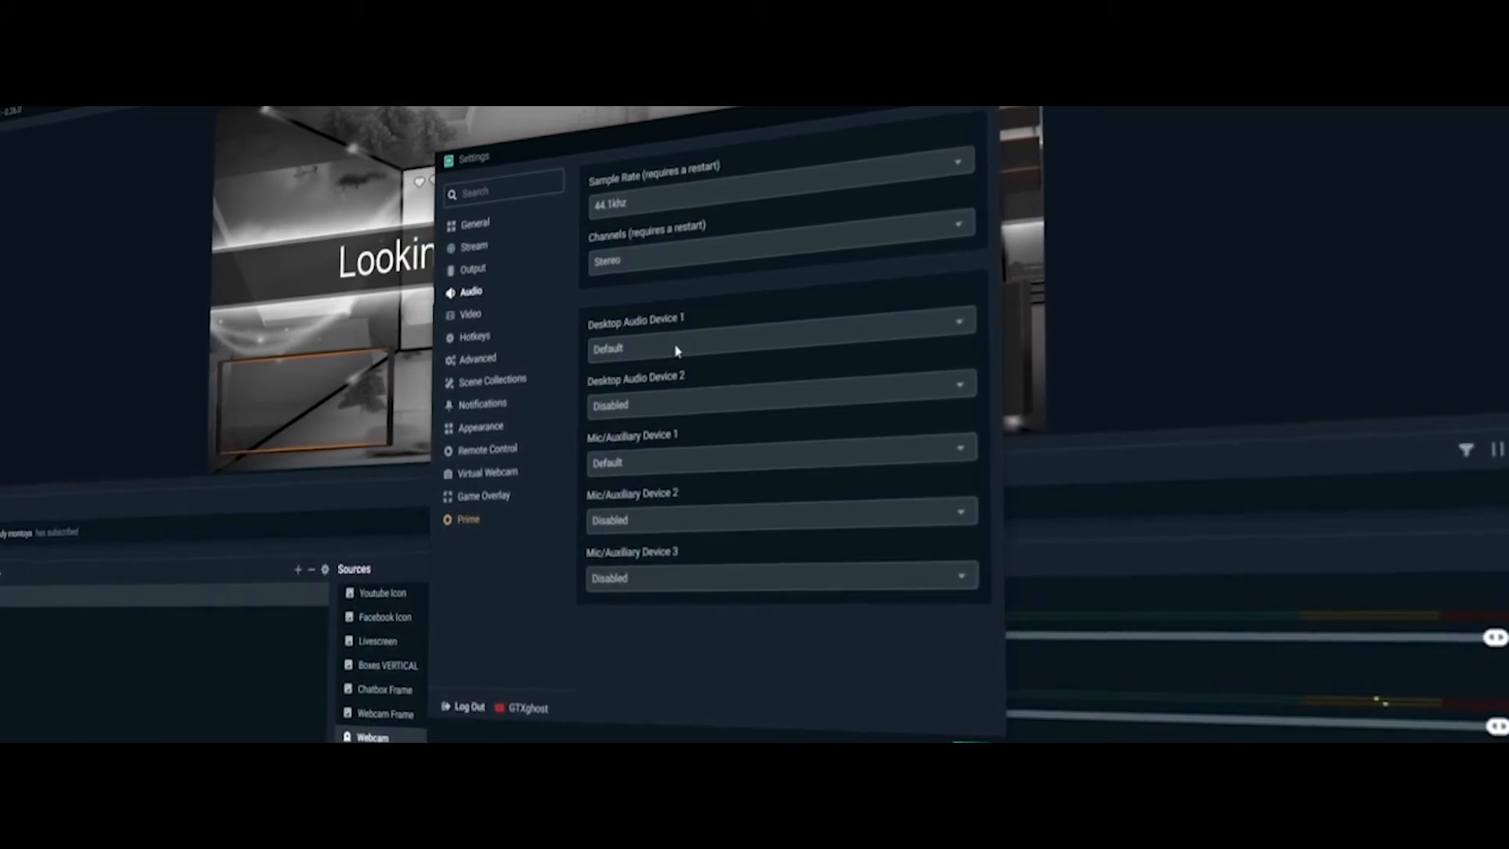
left_click(692, 462)
left_click(717, 687)
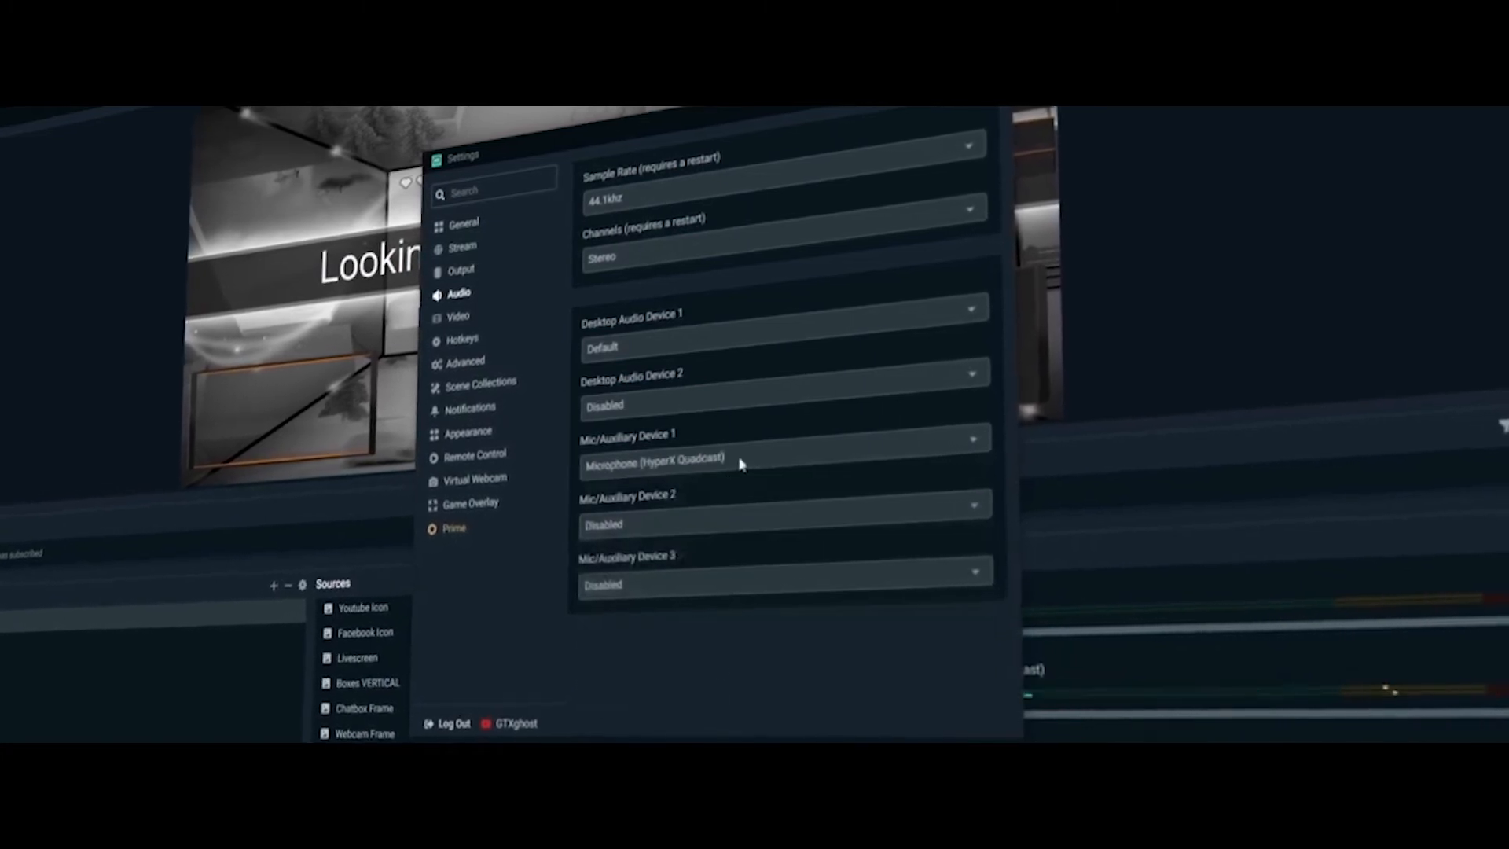
Set the base canvas resolution to 2560x1080 in the video settings and review the available output (scaled) resolutions
left_click(442, 317)
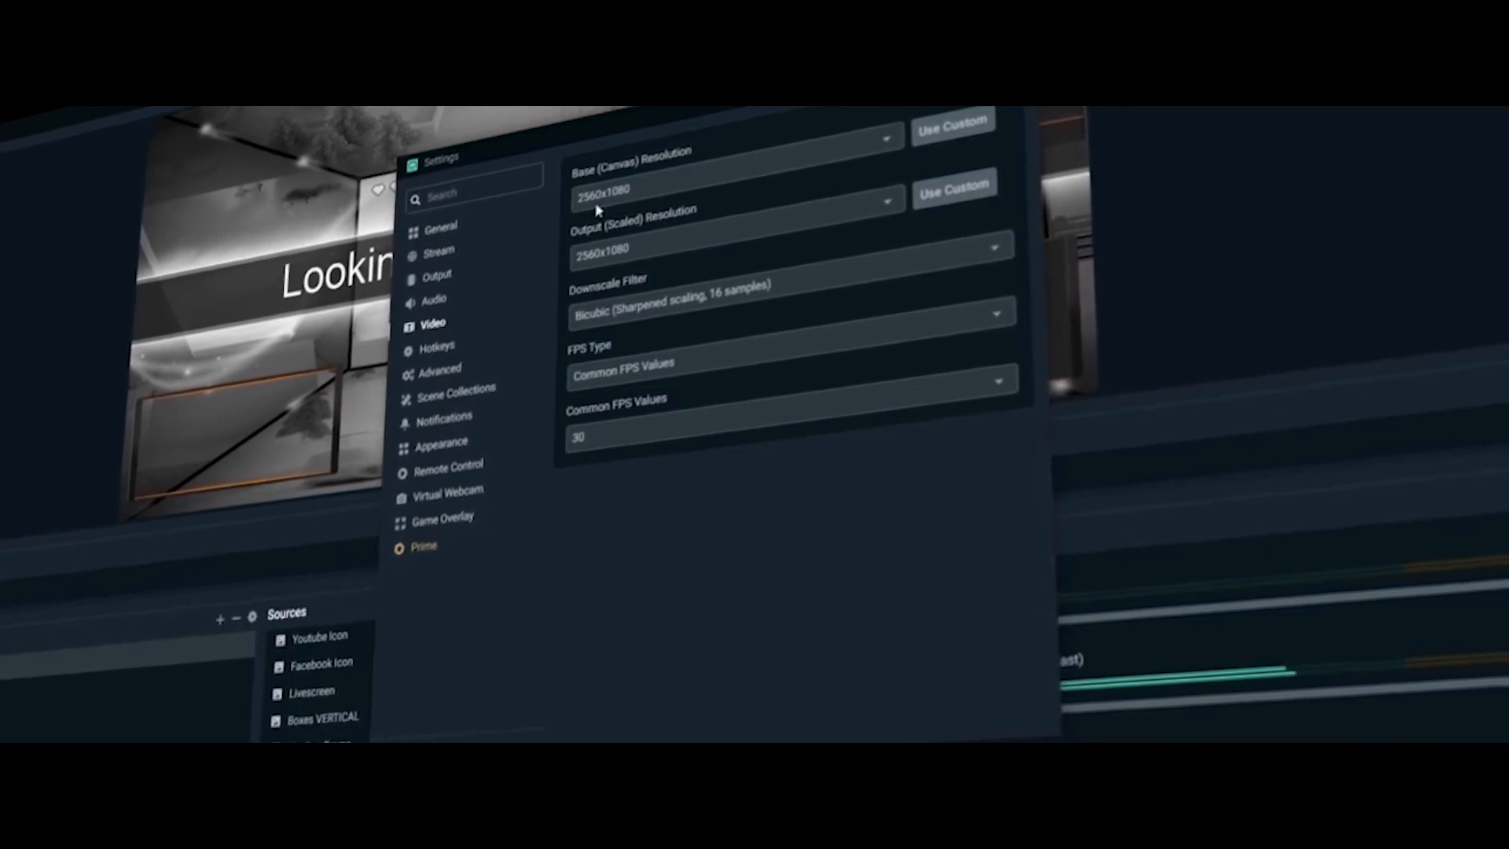
left_click(675, 194)
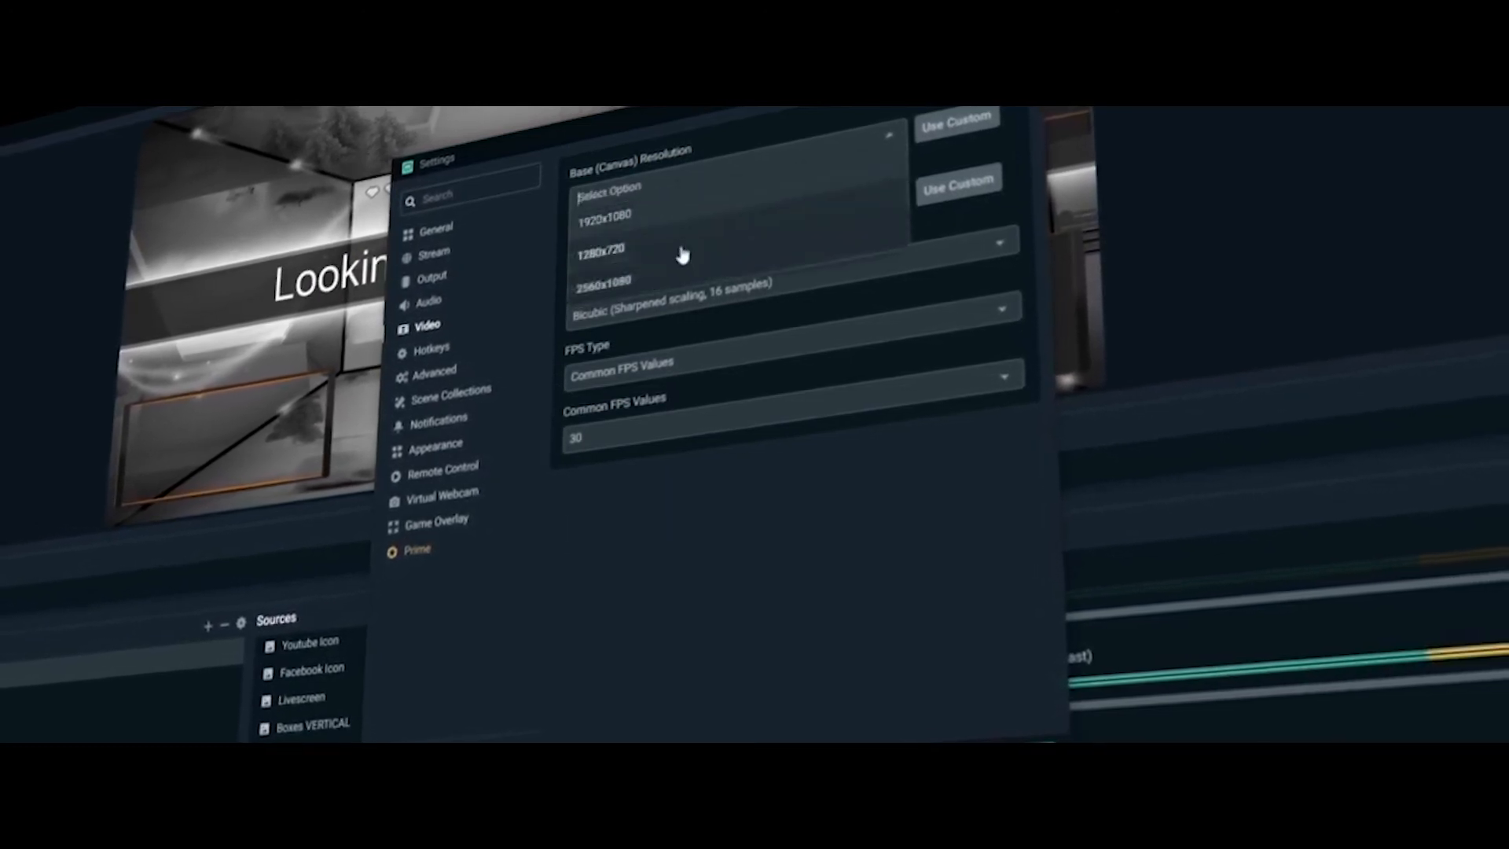
left_click(681, 279)
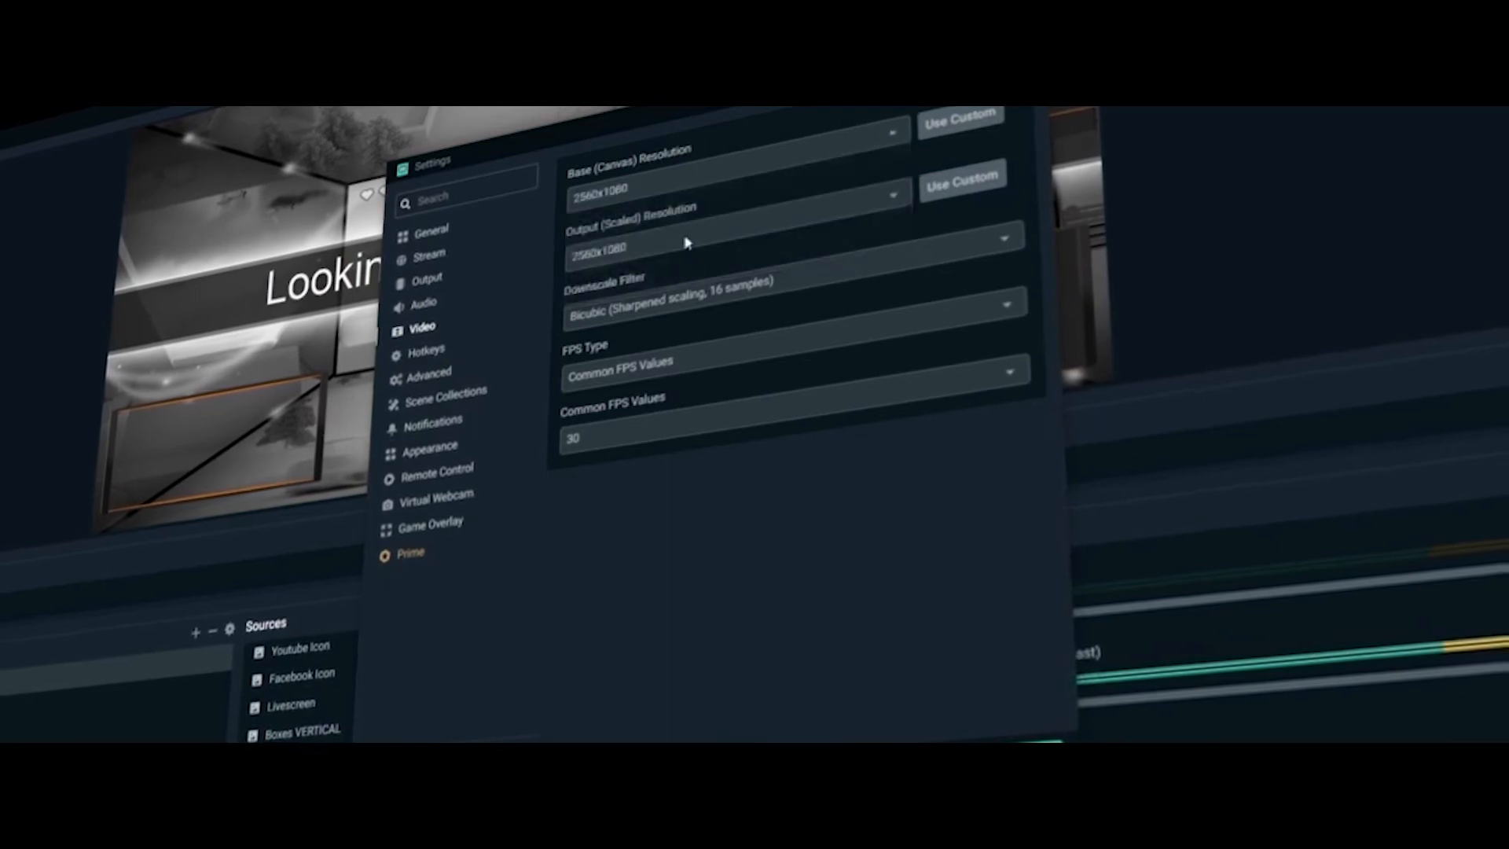
left_click(686, 230)
scroll(690, 313, "down", 2)
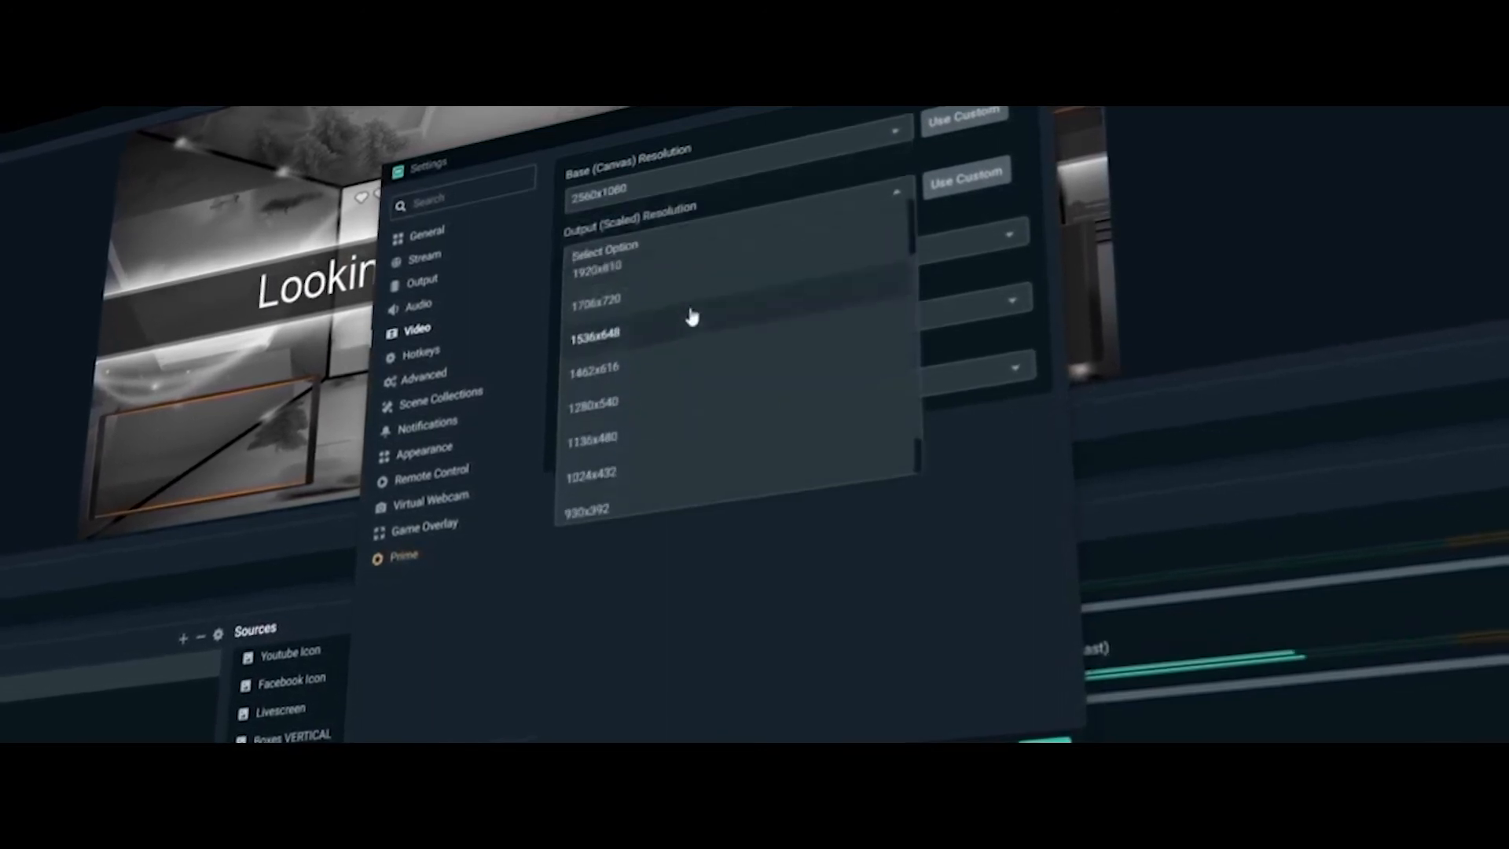
scroll(659, 398, "down", 3)
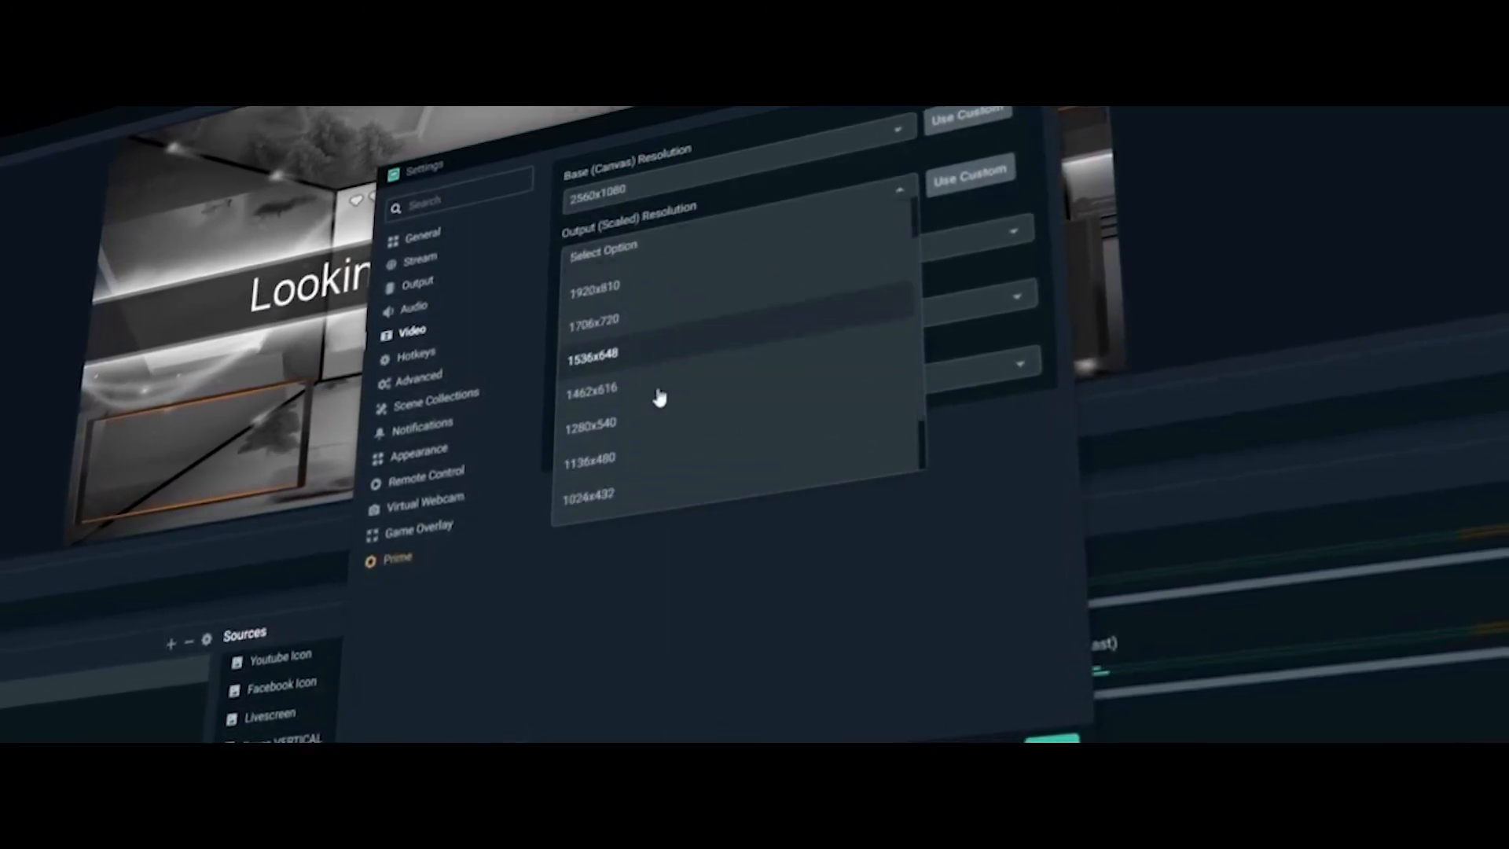
scroll(661, 412, "up", 3)
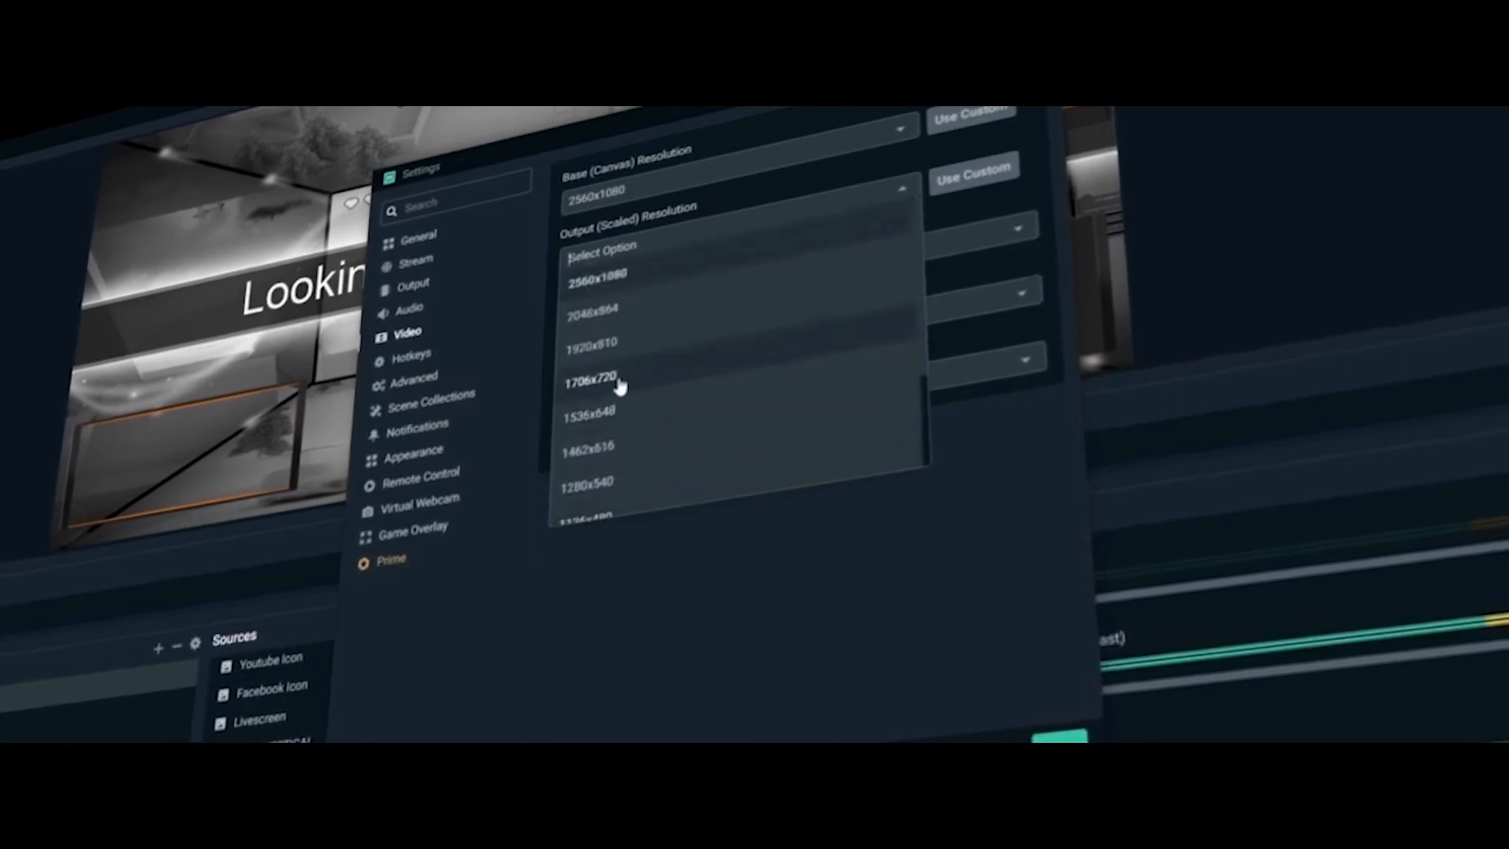
Review the Hotkeys, Remote Control, Advanced, Scene Collections, Notifications, Appearance and Virtual Webcam settings
left_click(512, 356)
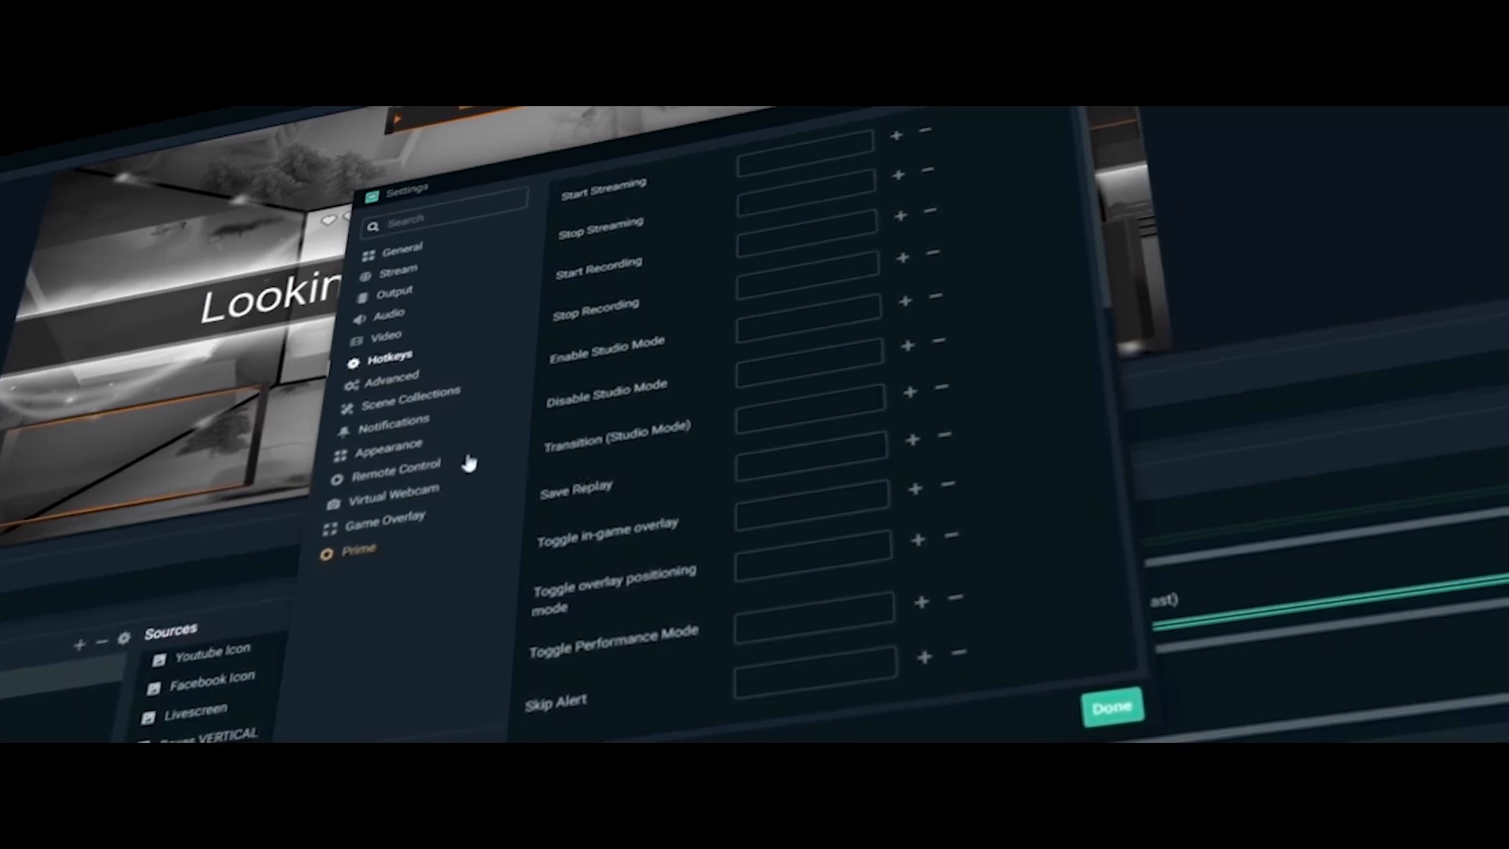
left_click(395, 470)
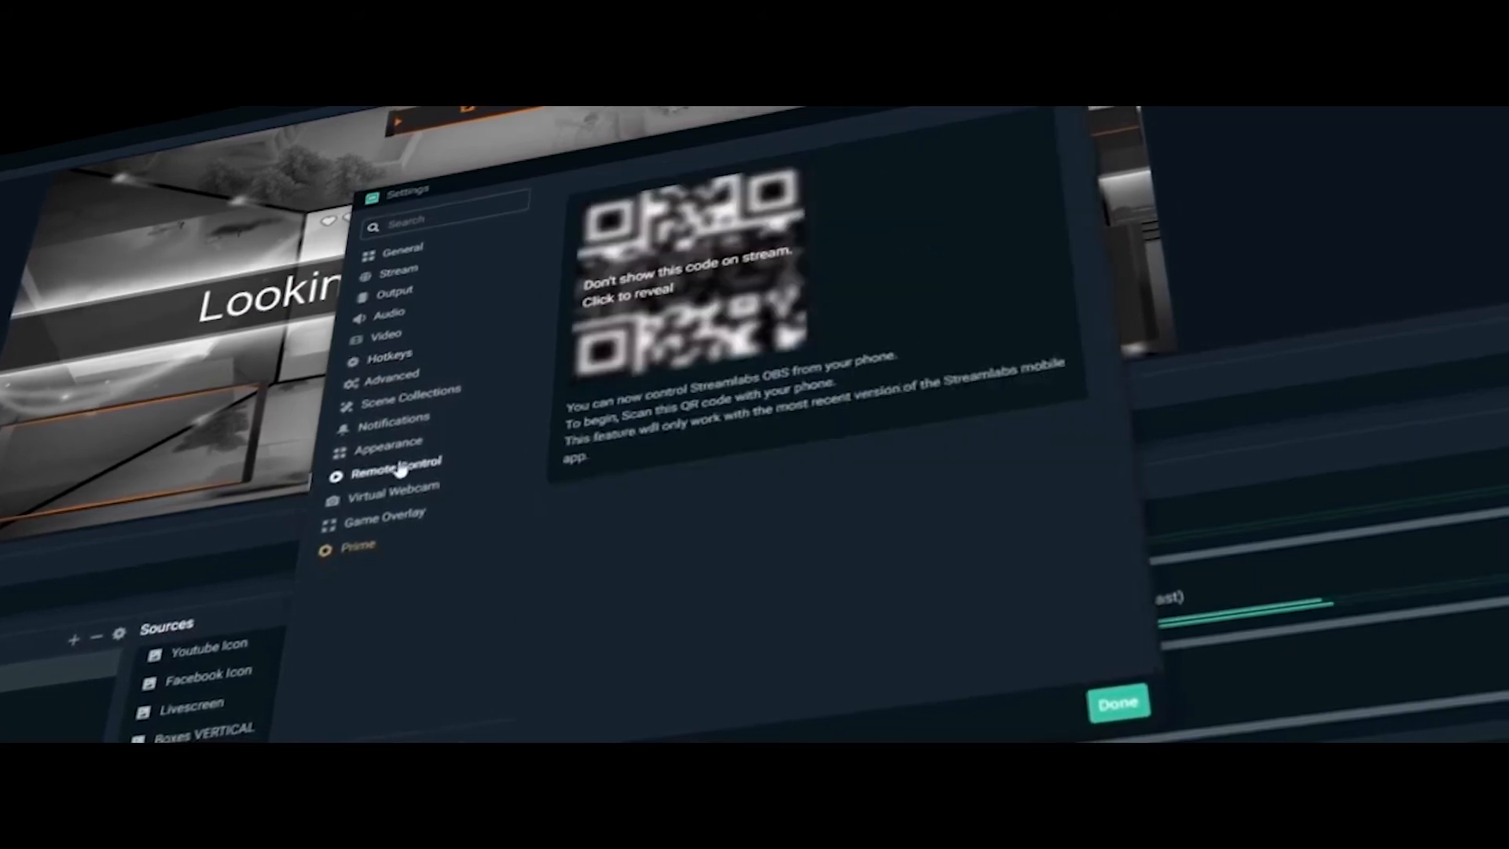
left_click(391, 376)
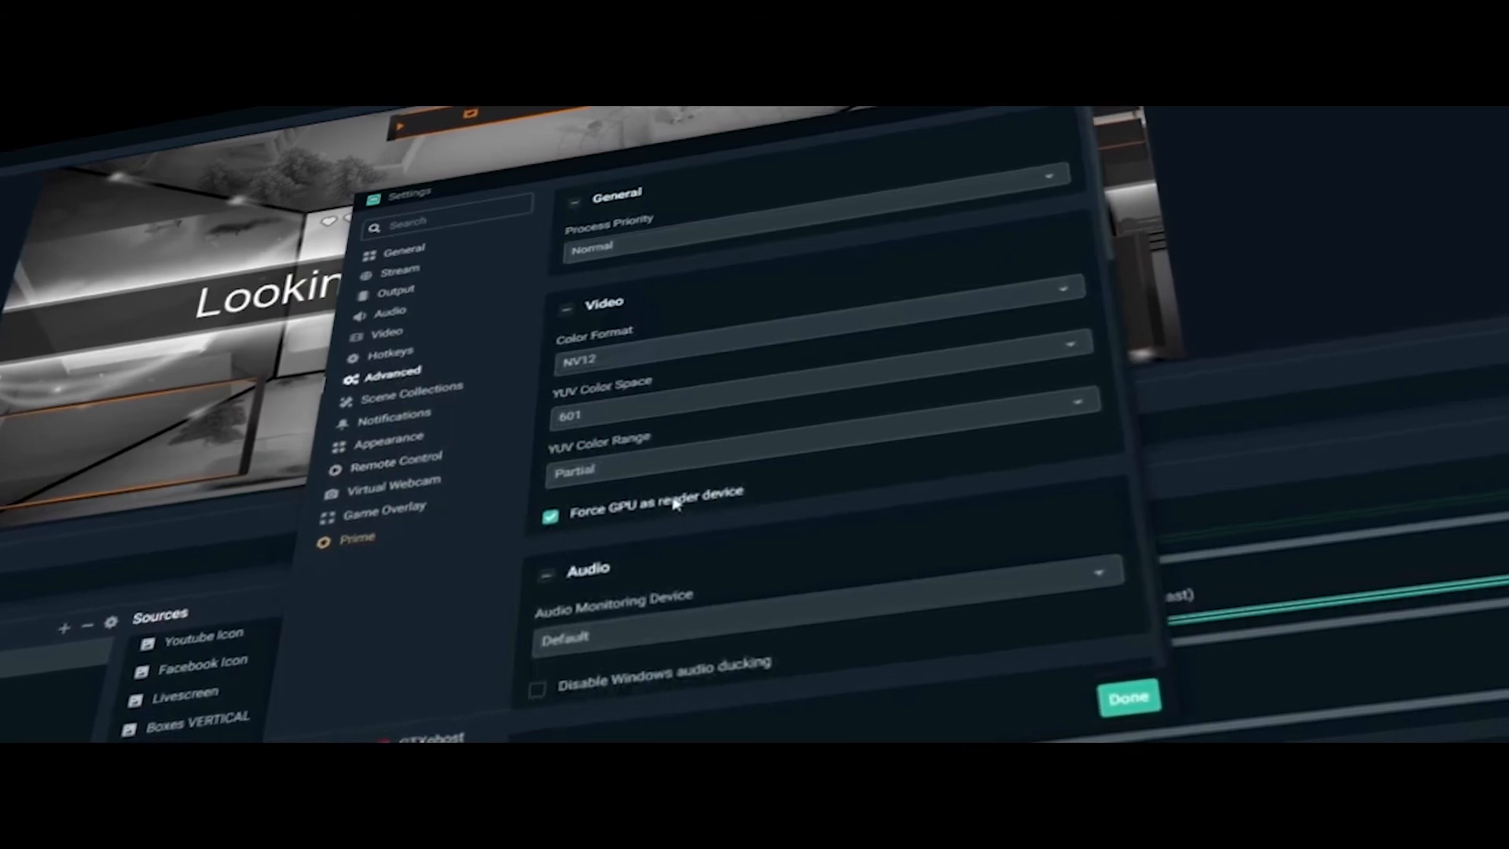
left_click(381, 400)
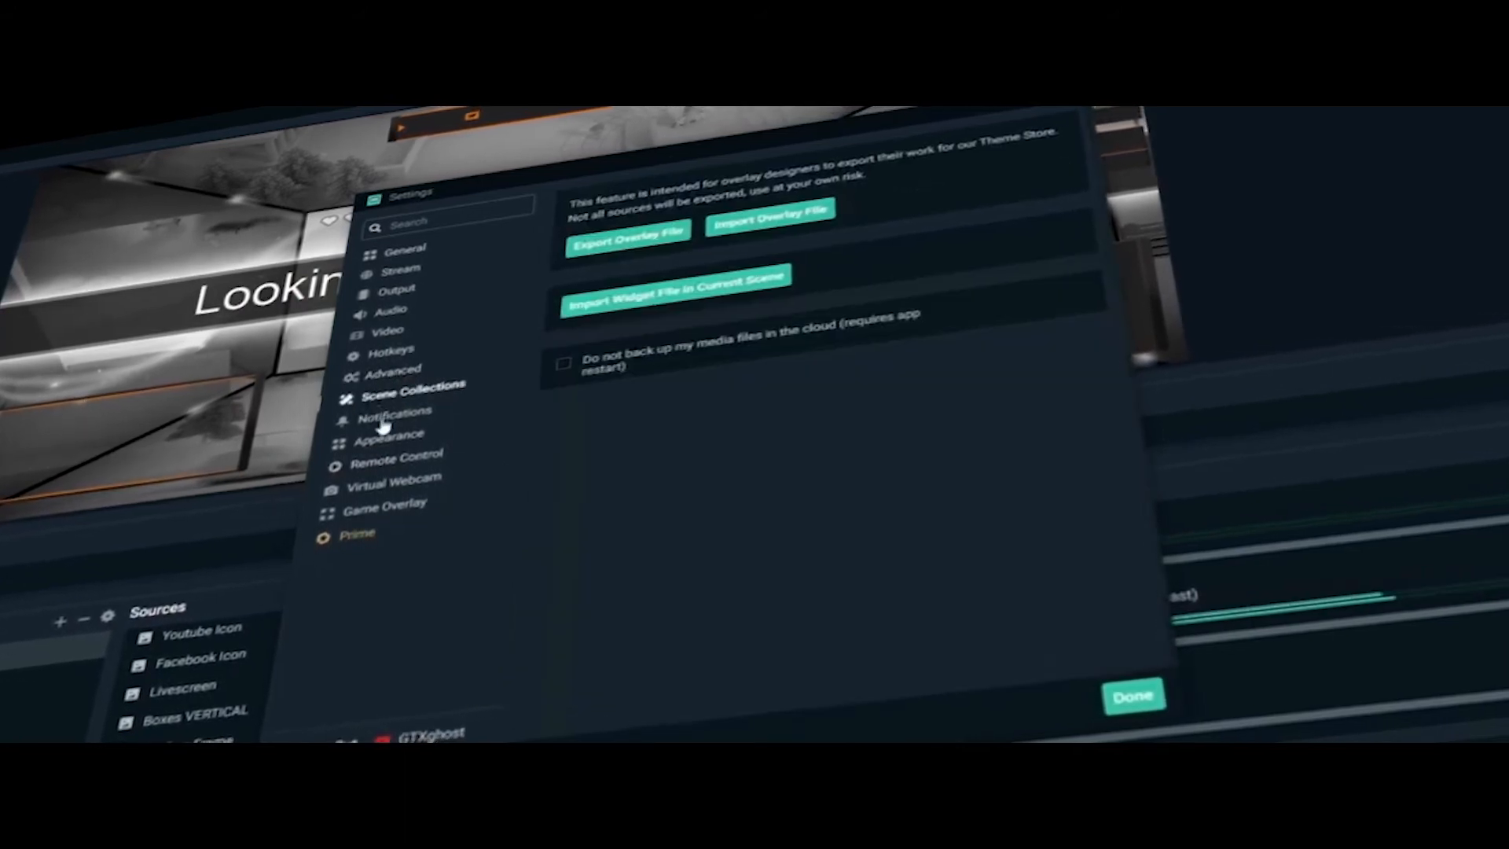
left_click(387, 415)
left_click(388, 437)
left_click(395, 459)
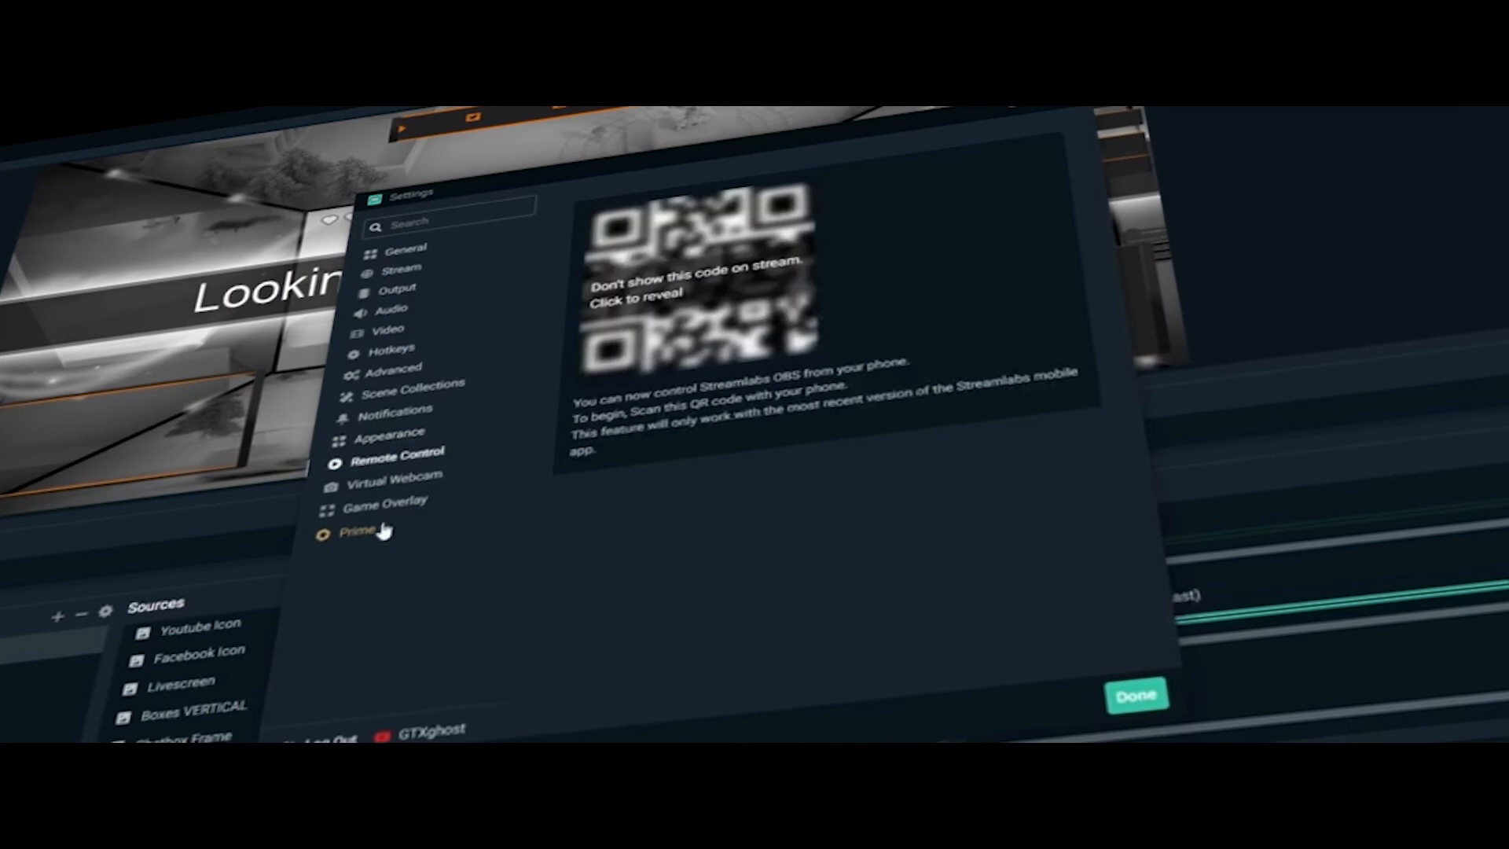
left_click(394, 477)
Recheck the stream destinations, streaming output and video settings, and confirm the application settings
left_click(401, 269)
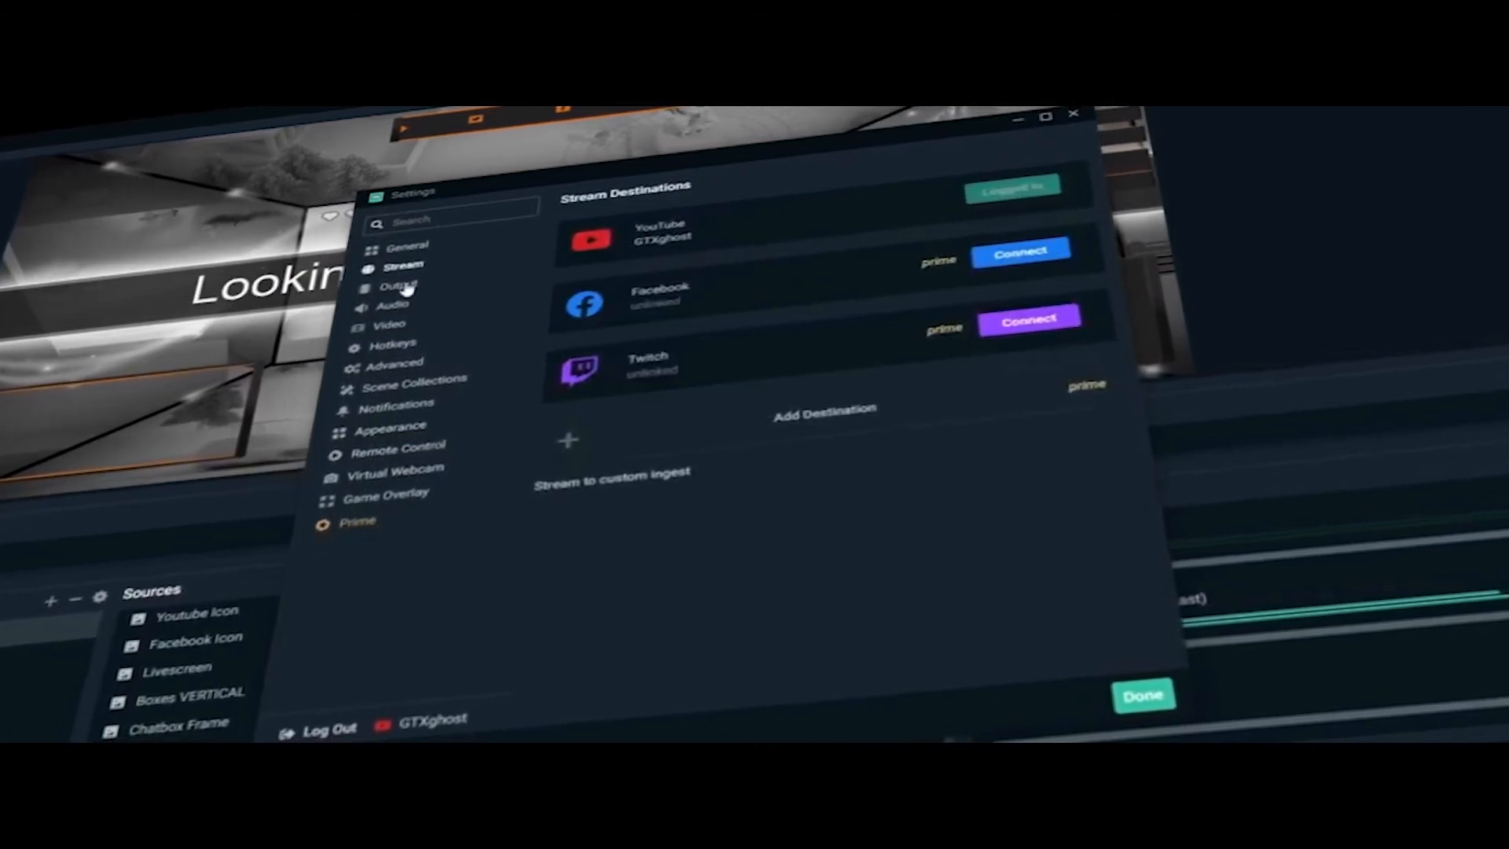
left_click(404, 291)
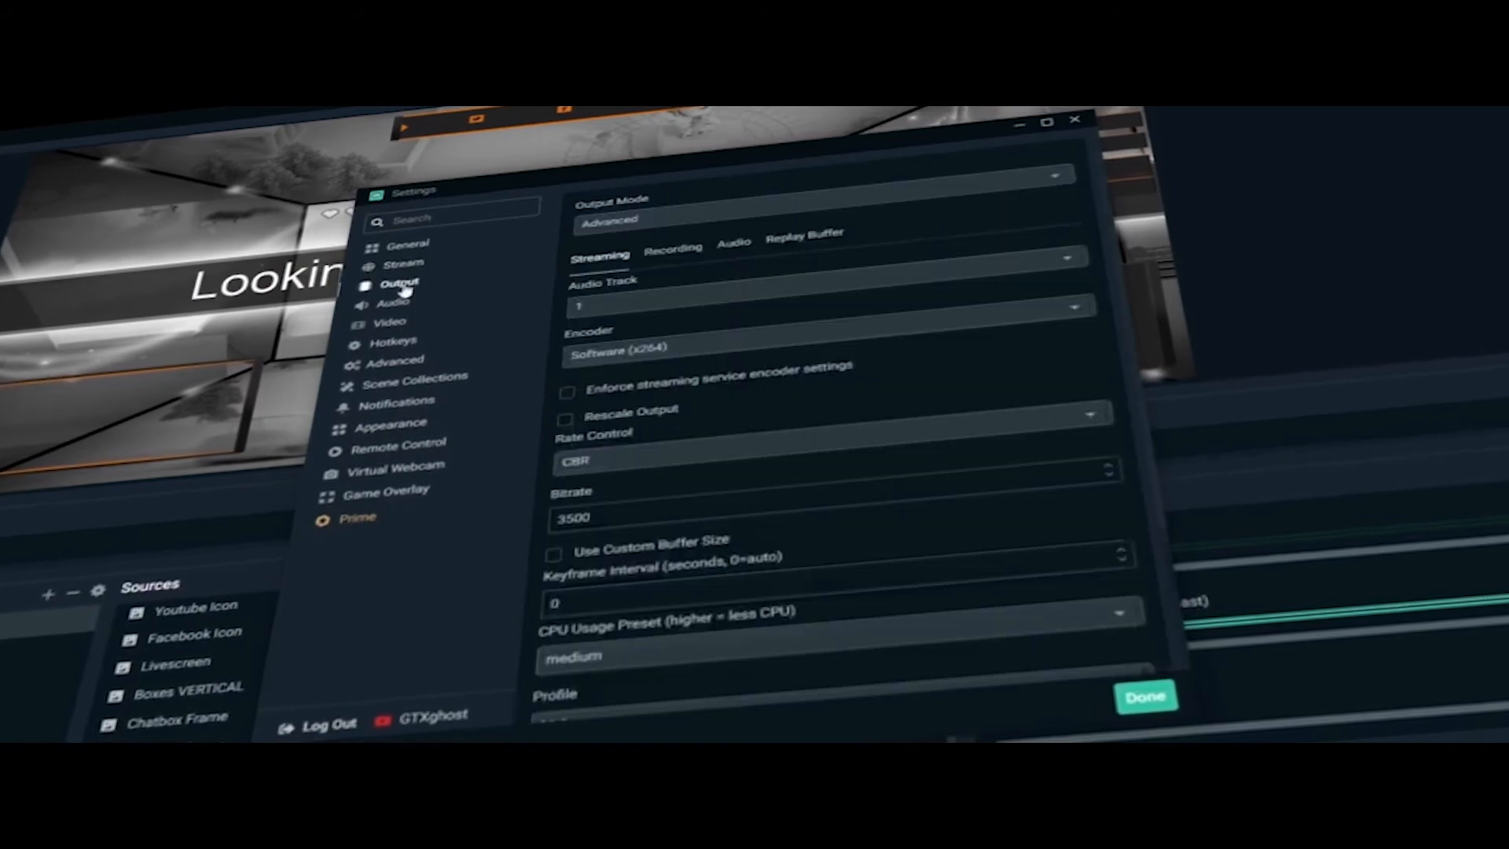
scroll(642, 542, "down", 4)
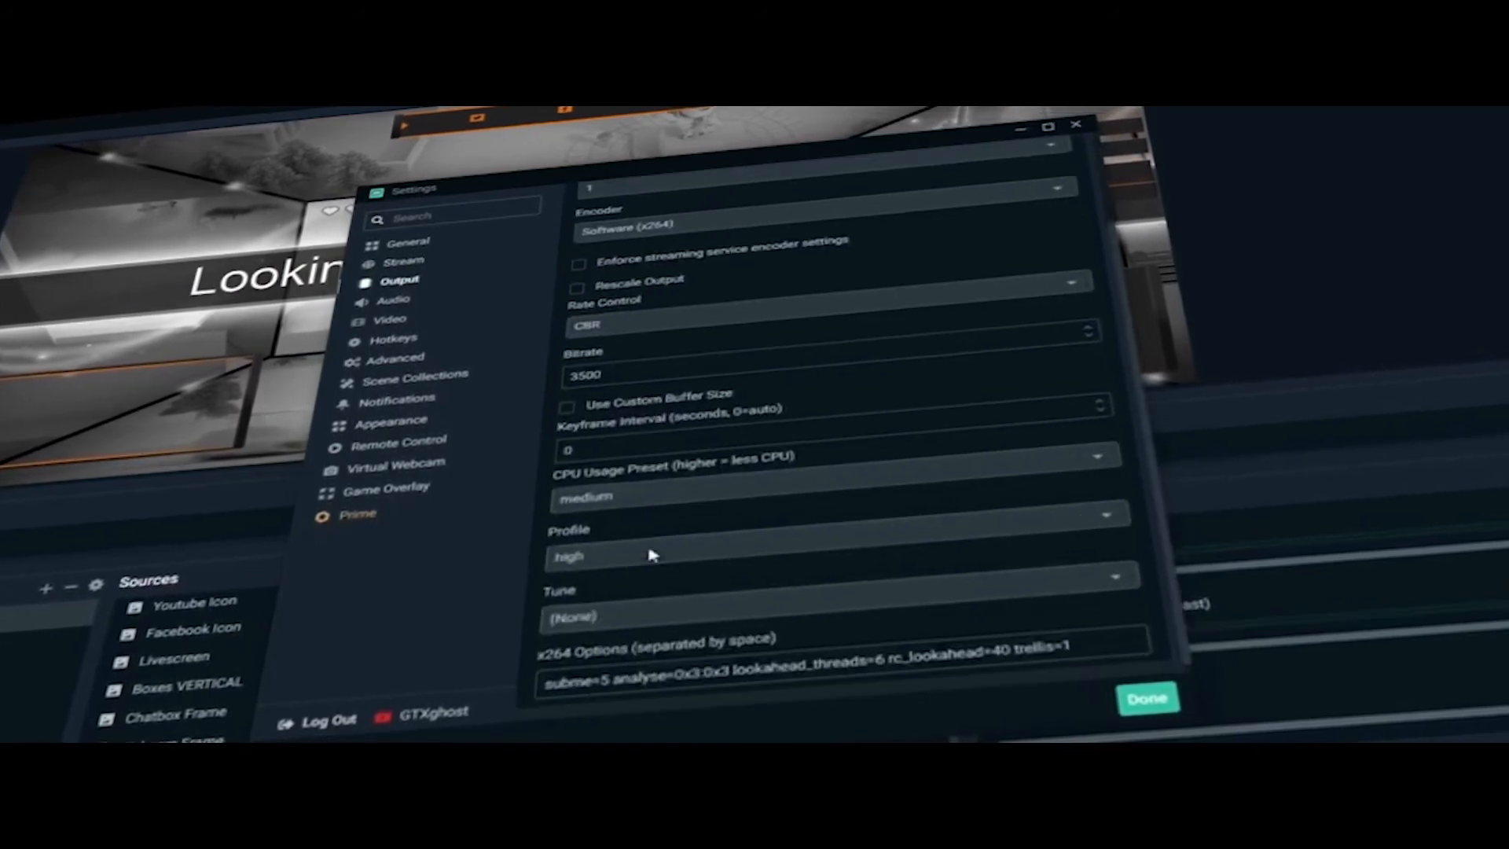
left_click(405, 315)
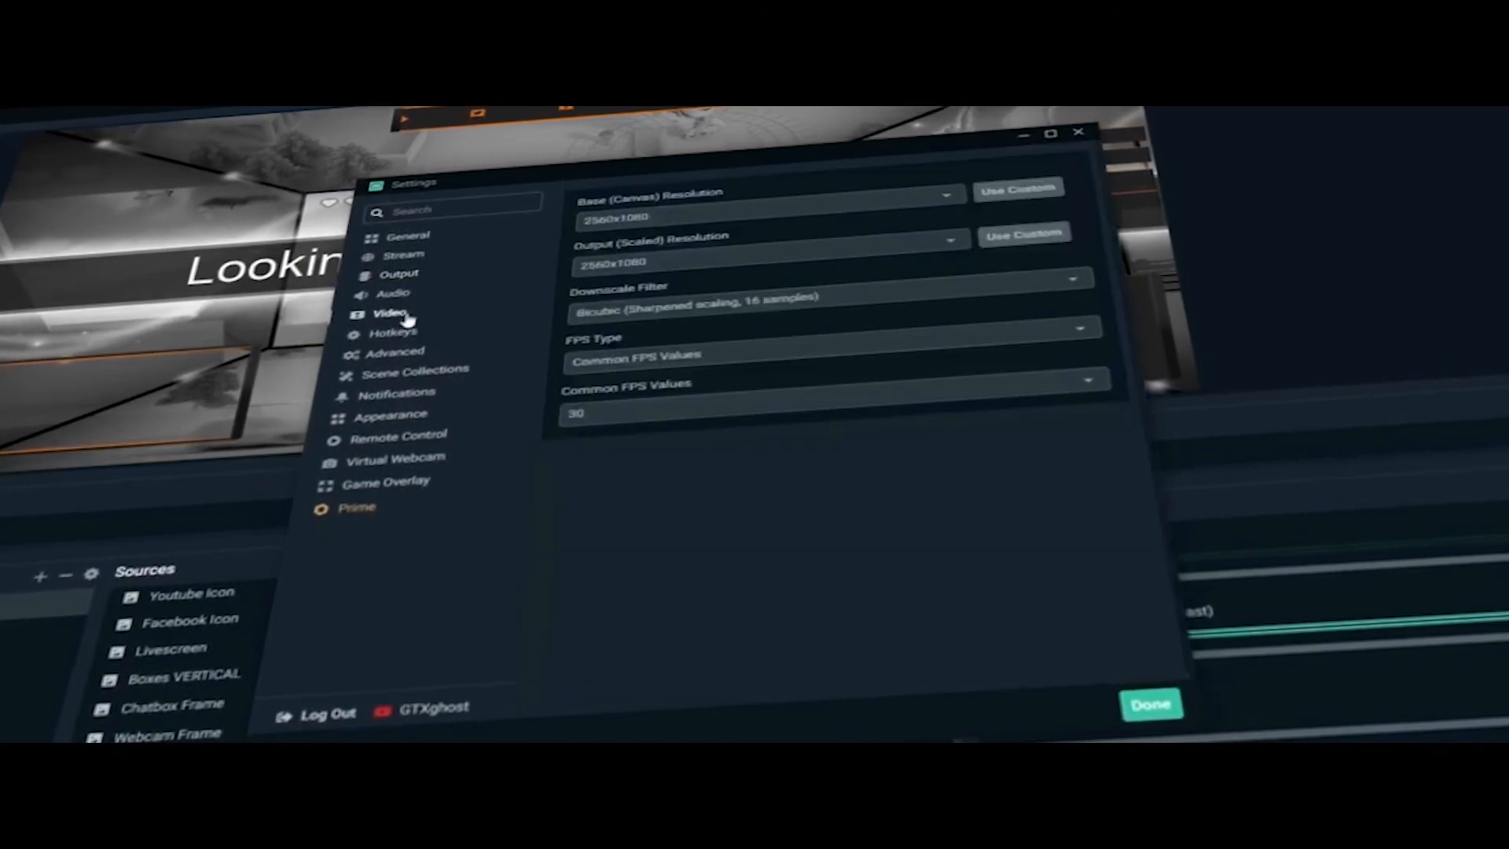
left_click(1151, 705)
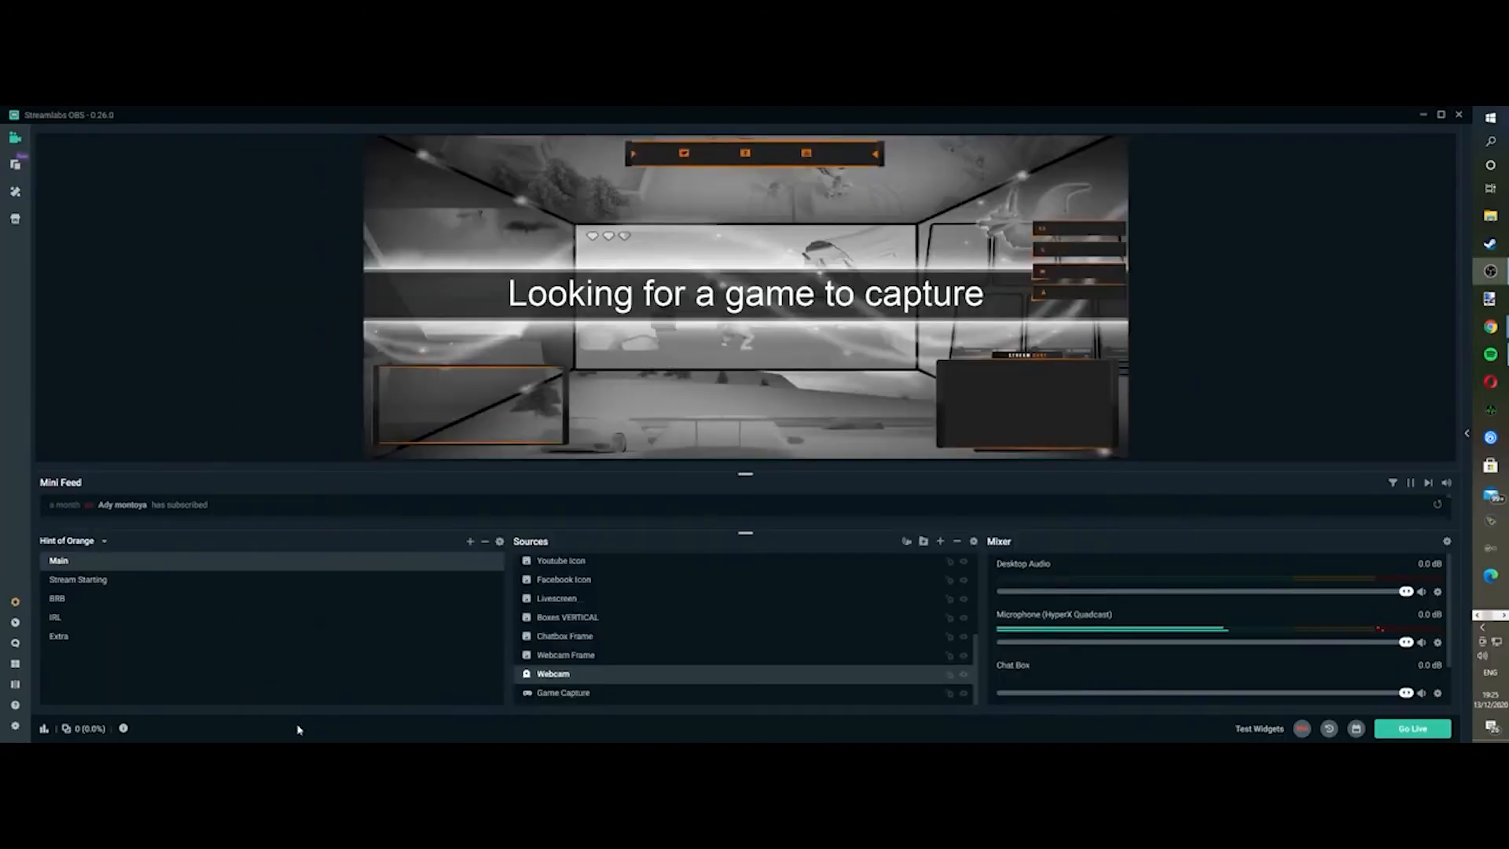
Reopen the application settings to view the Remote Control instructions for phone control, and close the settings
left_click(16, 726)
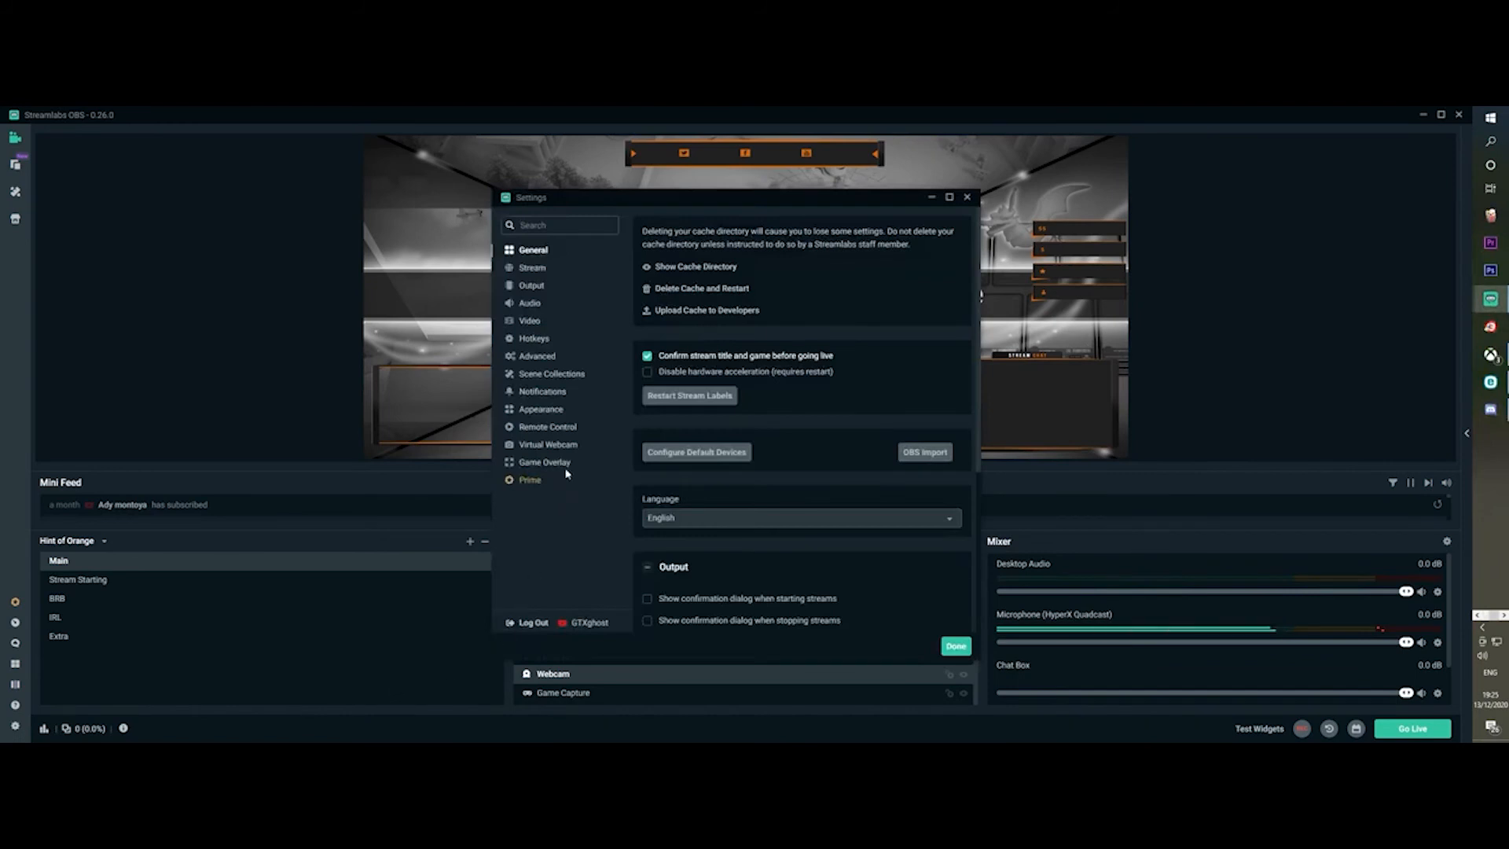
left_click(560, 429)
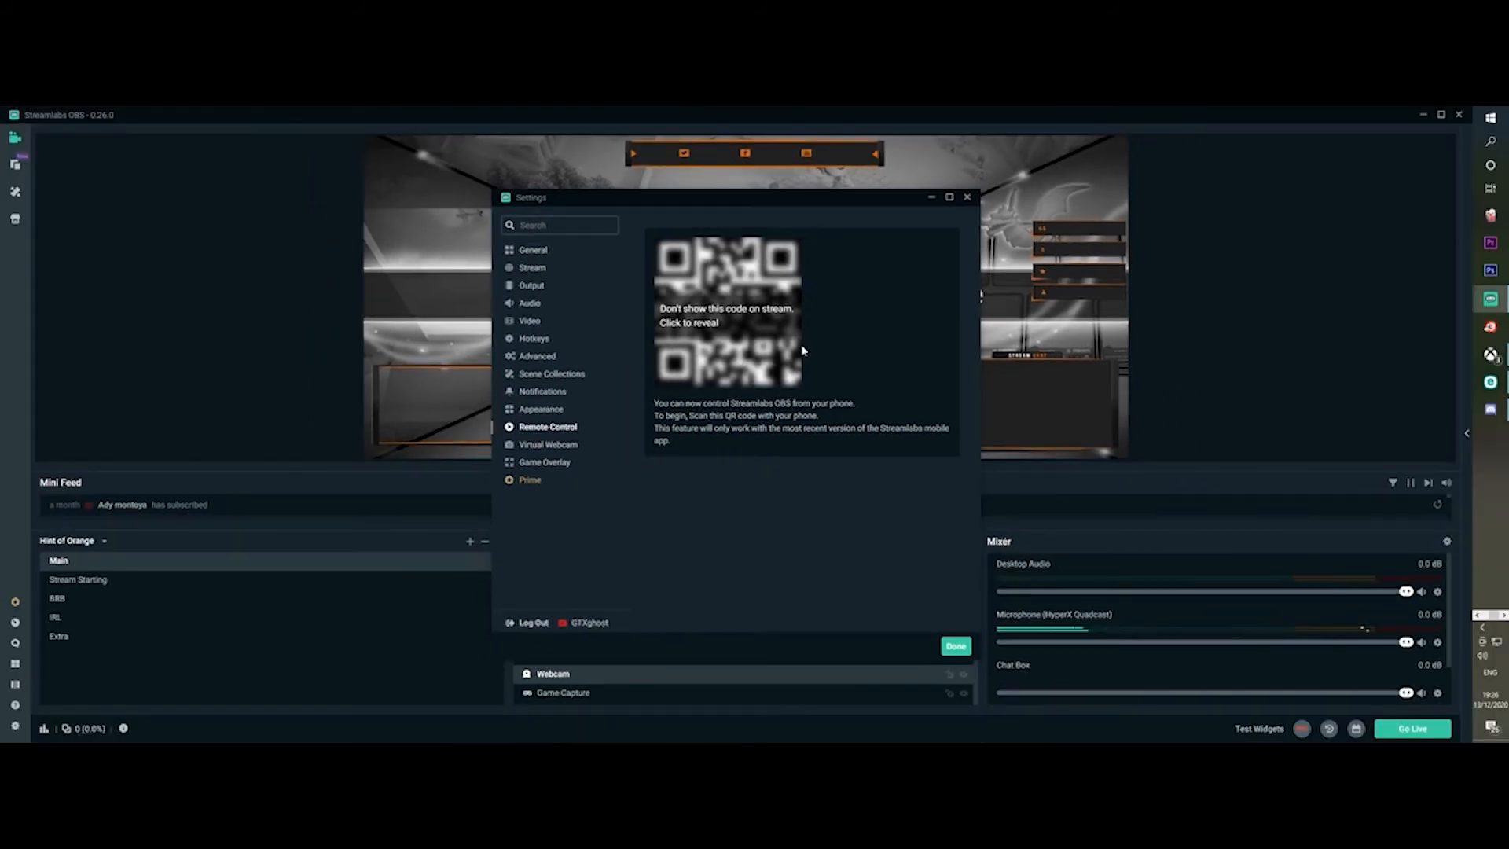
left_click(954, 646)
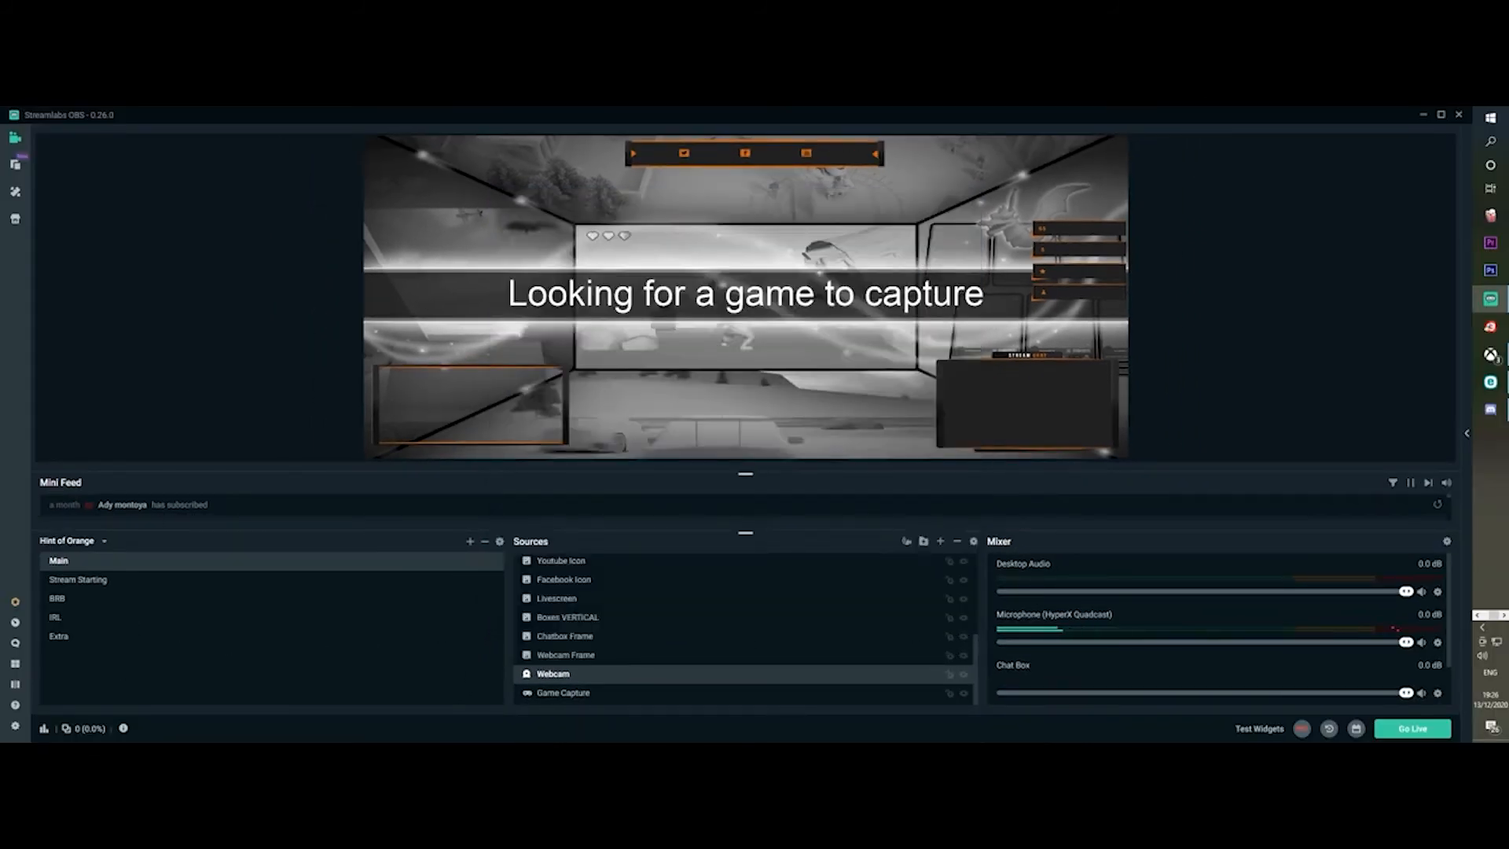